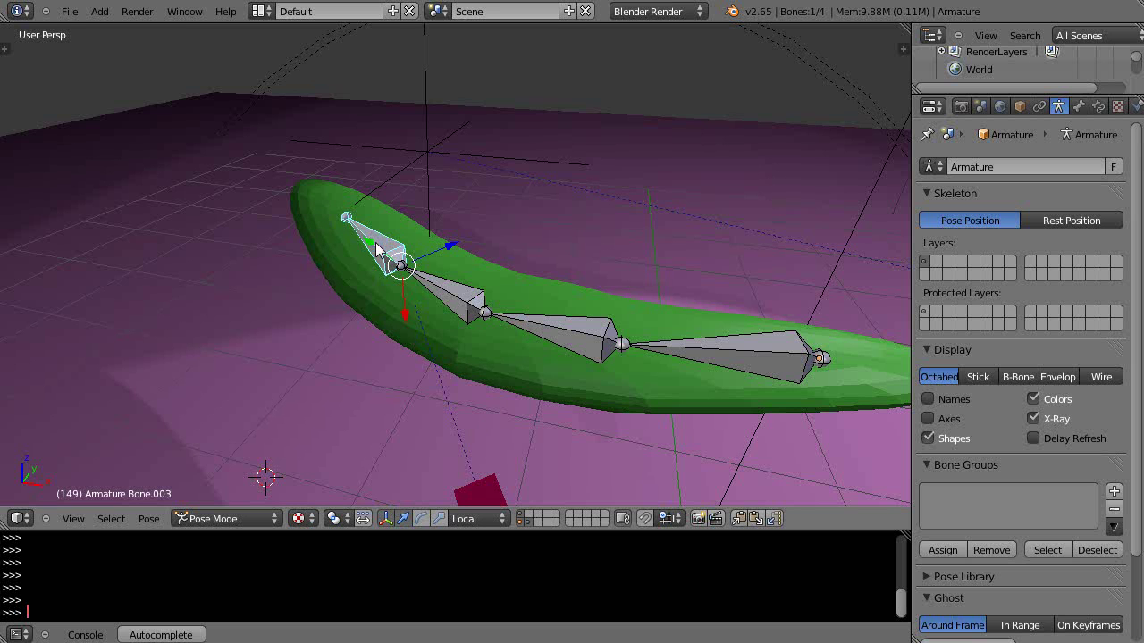
# Try scaling up the end bone of the armature to about 1.95 in Pose Mode.
pyautogui.press('s')
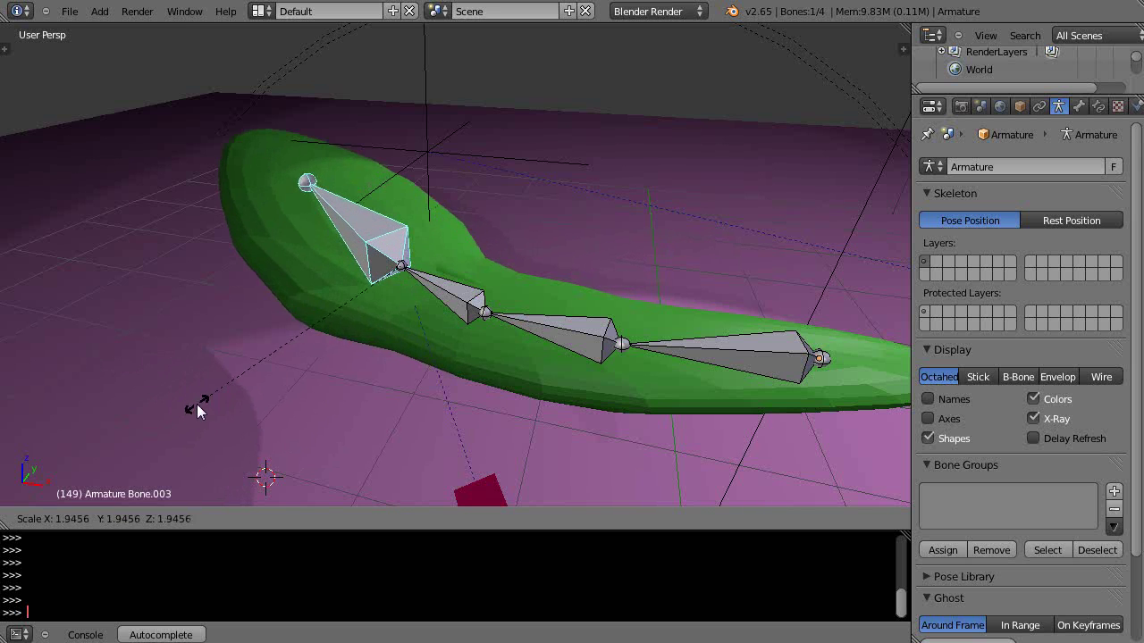
pyautogui.rightClick(290, 365)
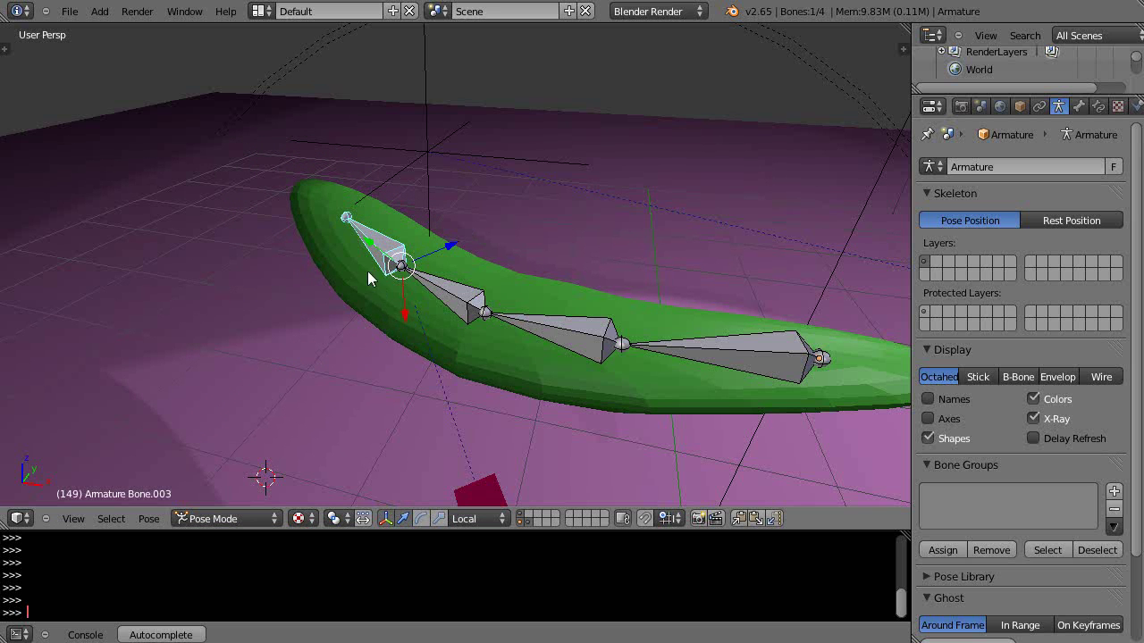
pyautogui.moveTo(553, 408); pyautogui.dragTo(536, 402, button='middle')
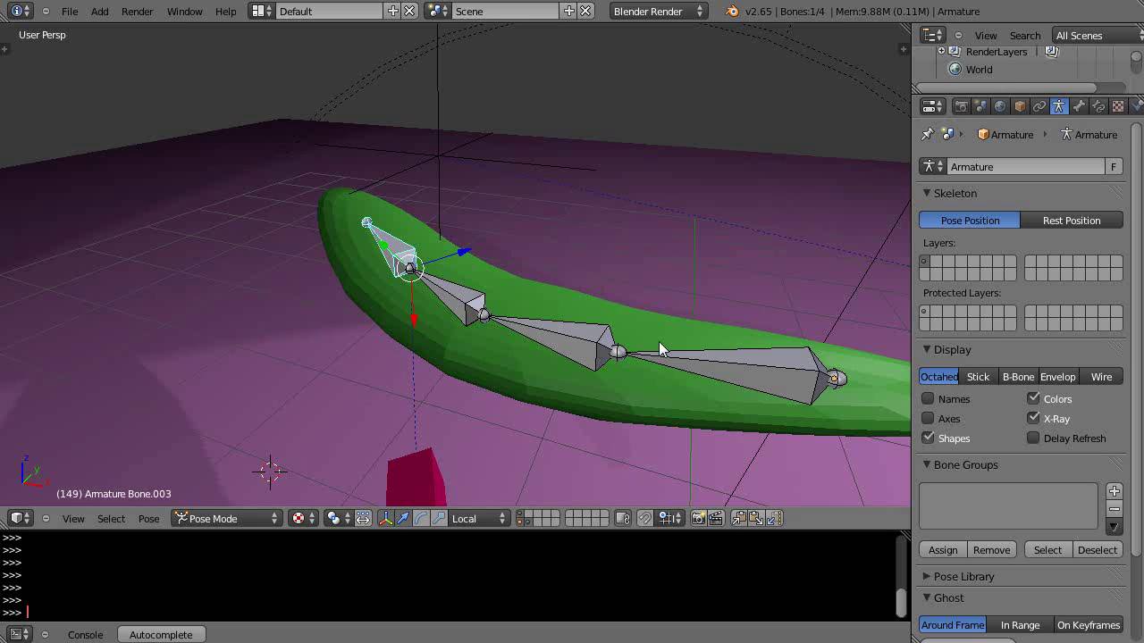
pyautogui.moveTo(658, 342); pyautogui.dragTo(658, 353, button='middle')
# Display the armature's bones as Stick and try scaling up the end bone.
pyautogui.click(974, 376)
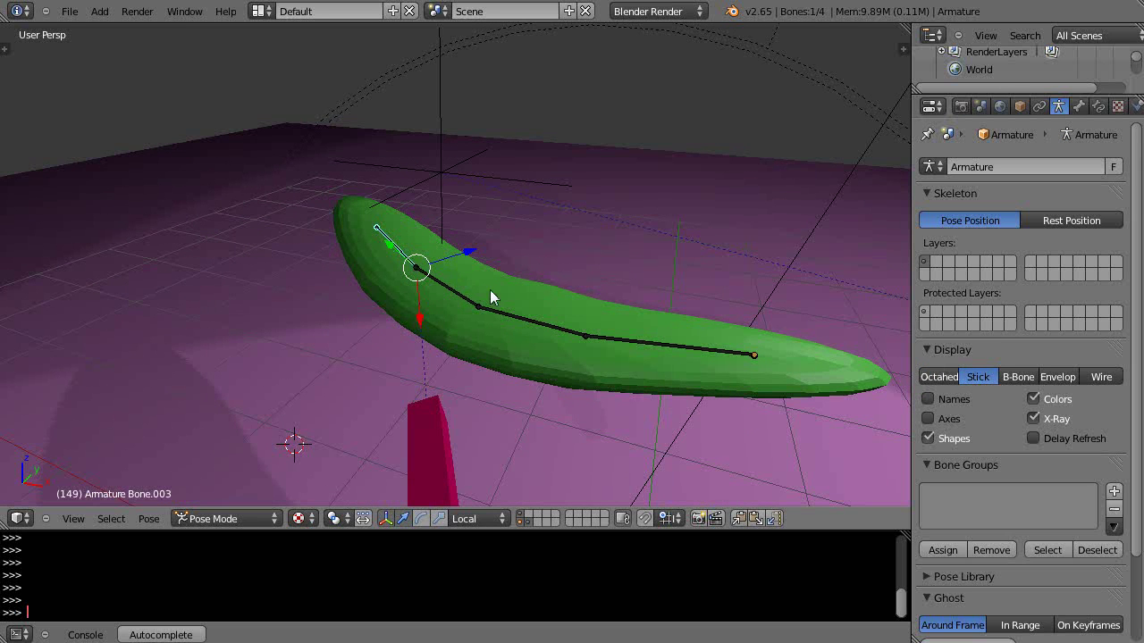
pyautogui.press('s')
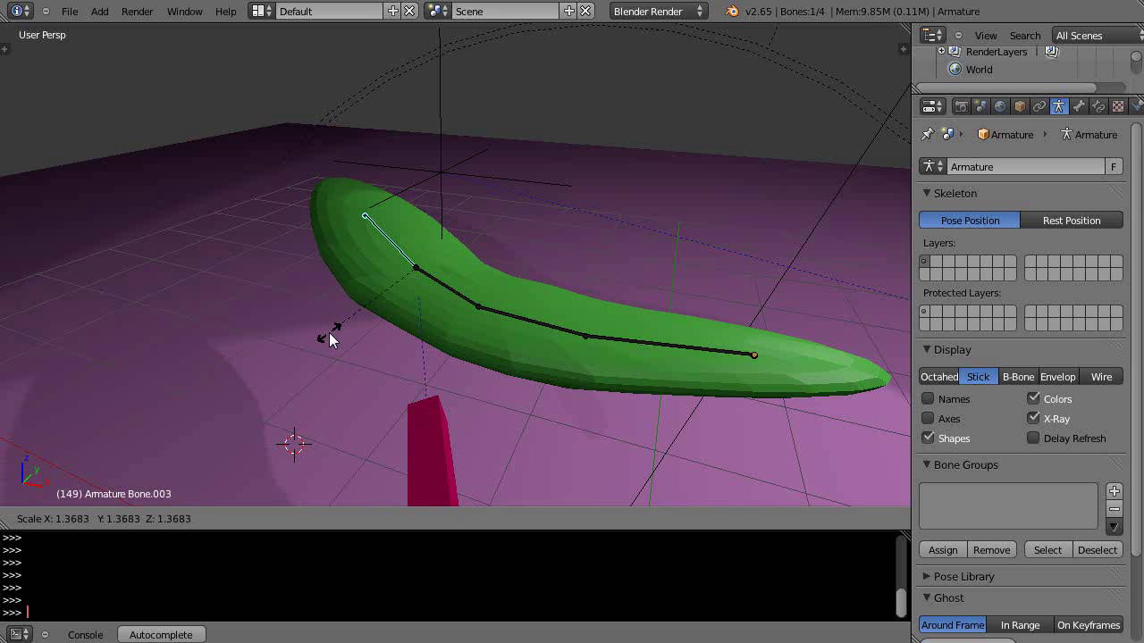
pyautogui.press('Escape')
# Display the bones as B-Bone and try scaling and moving the end bone.
pyautogui.click(1016, 377)
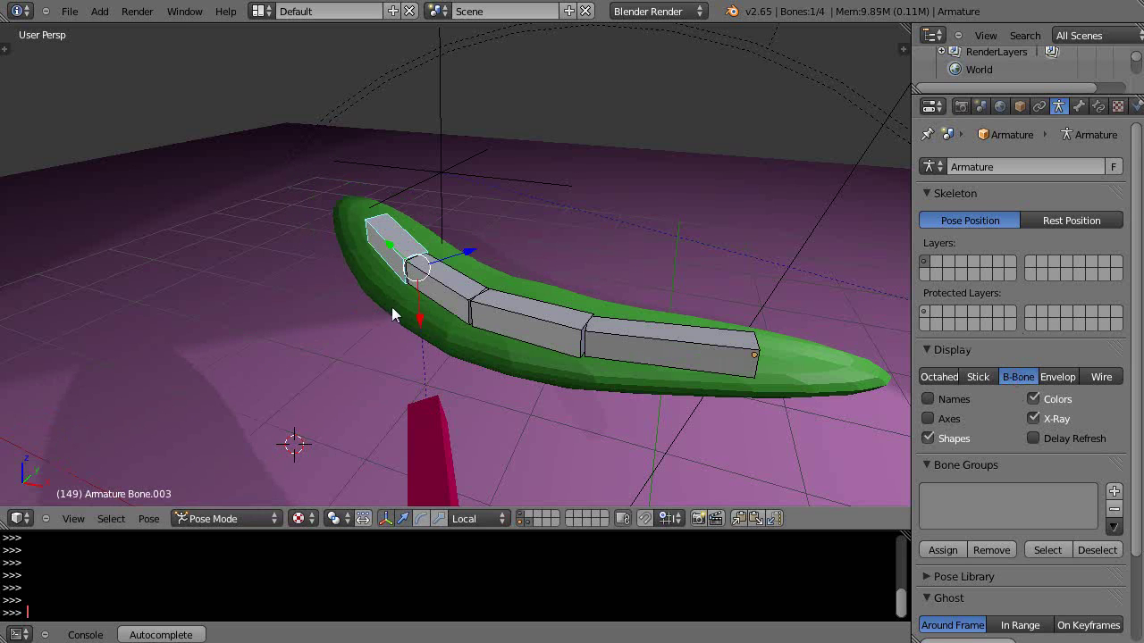
pyautogui.press('s')
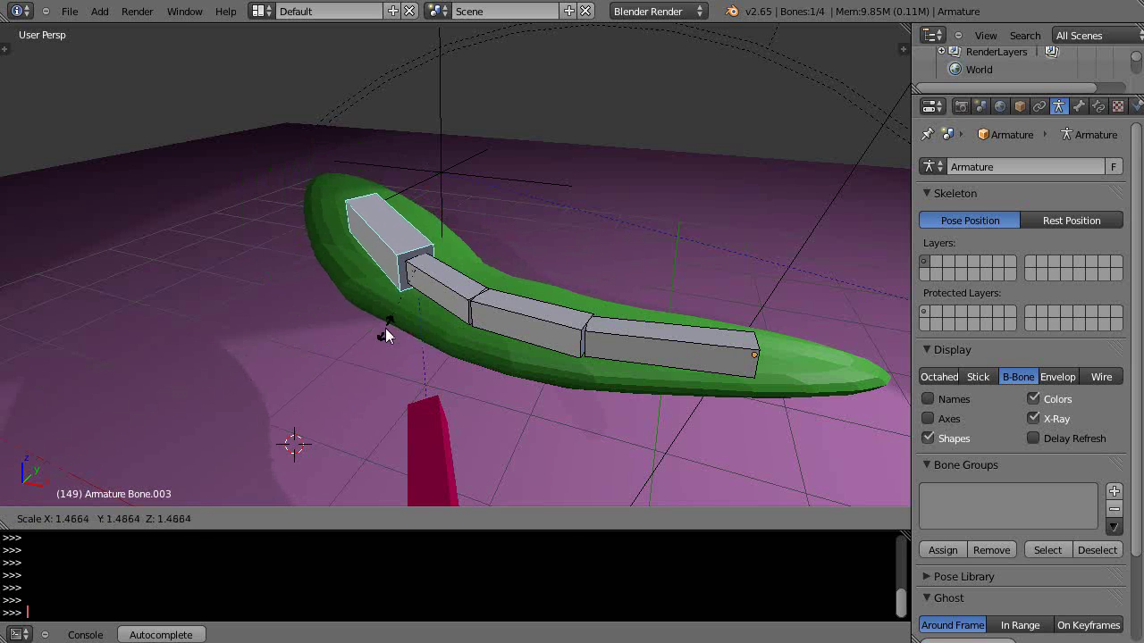
pyautogui.press('Escape')
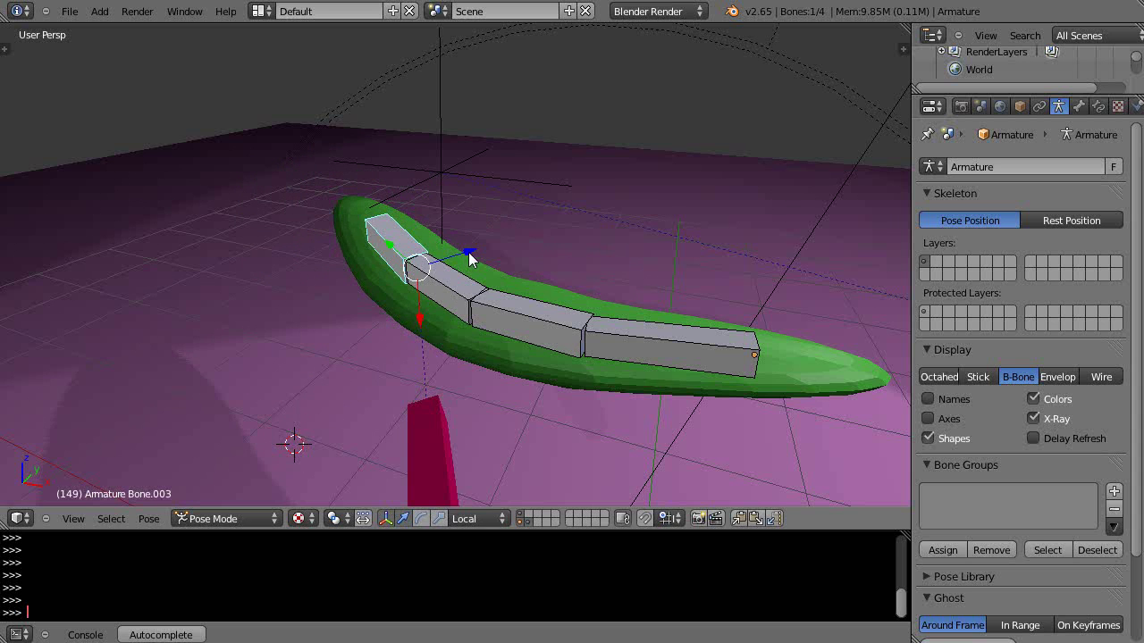
pyautogui.press('g')
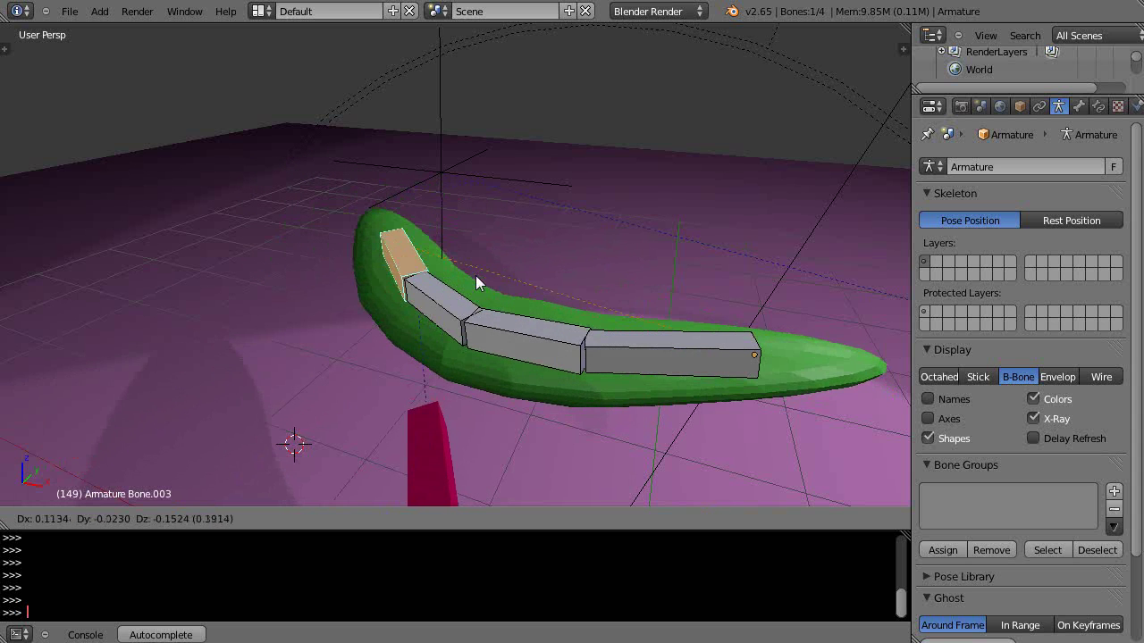
pyautogui.press('Escape')
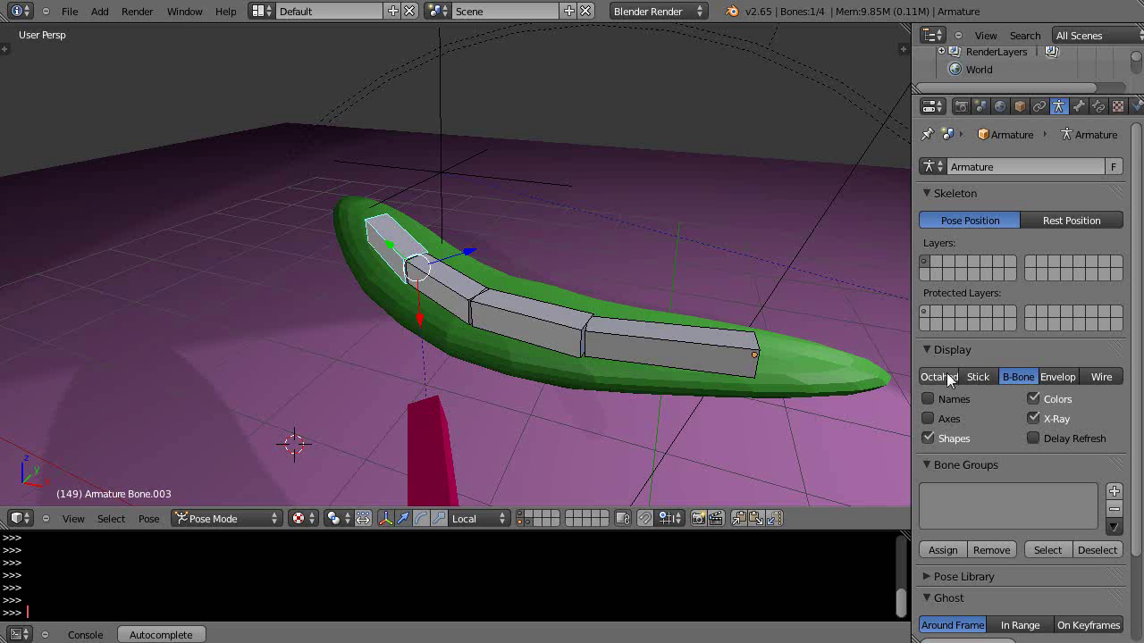
# Compare the Octahedral and B-Bone displays and set the armature's bone display to Envelope.
pyautogui.click(946, 376)
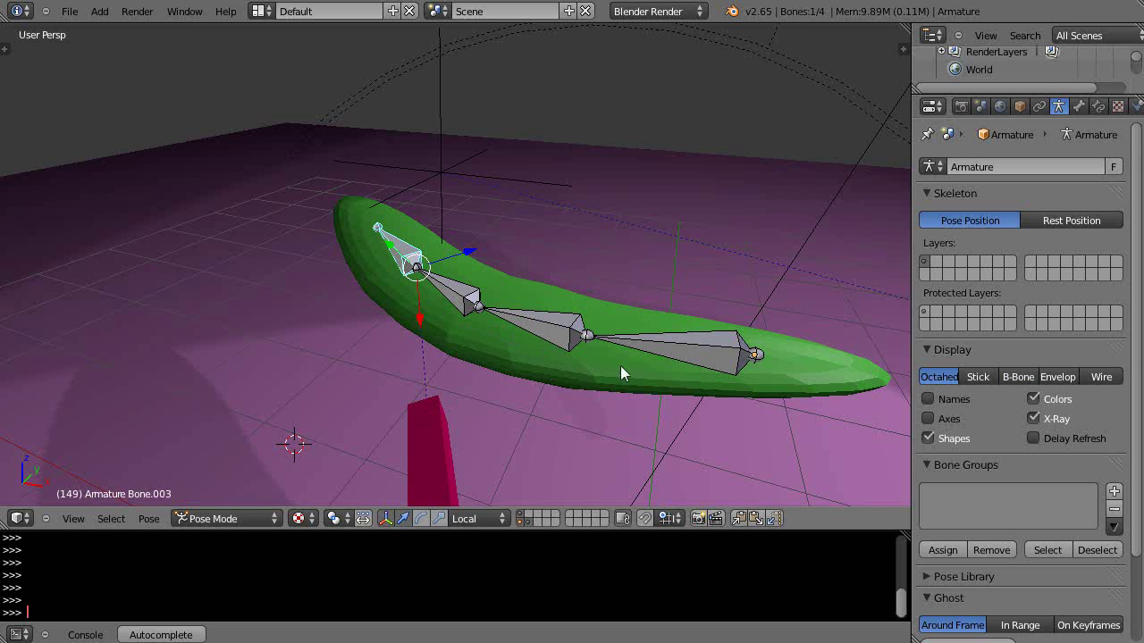
pyautogui.click(1054, 378)
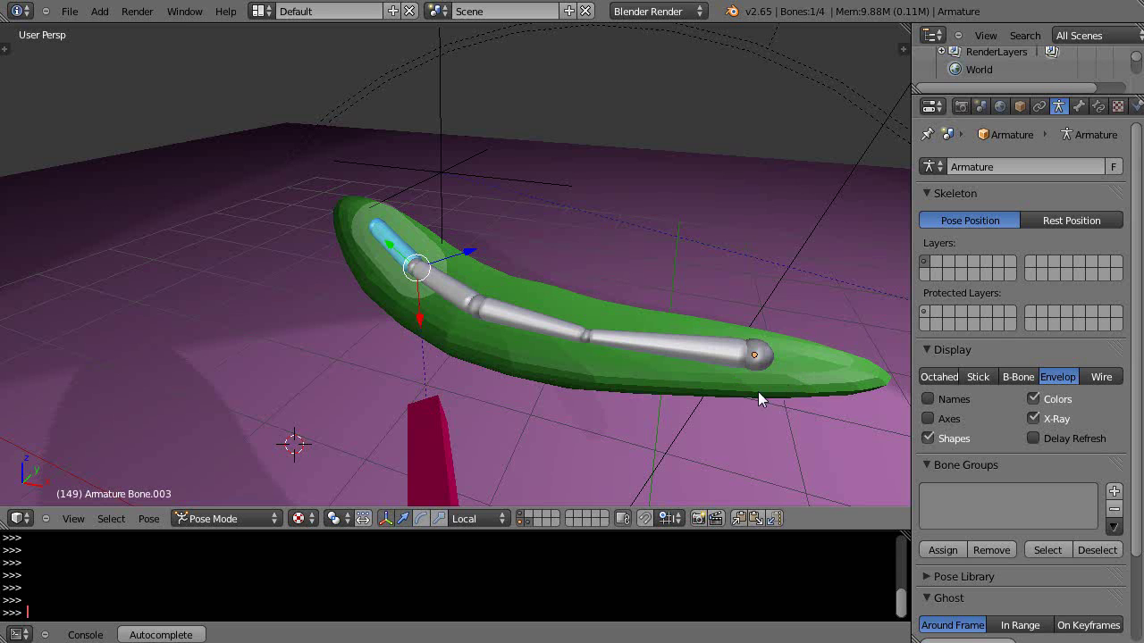
pyautogui.click(1017, 378)
pyautogui.click(1055, 376)
pyautogui.moveTo(568, 383); pyautogui.dragTo(526, 399, button='middle')
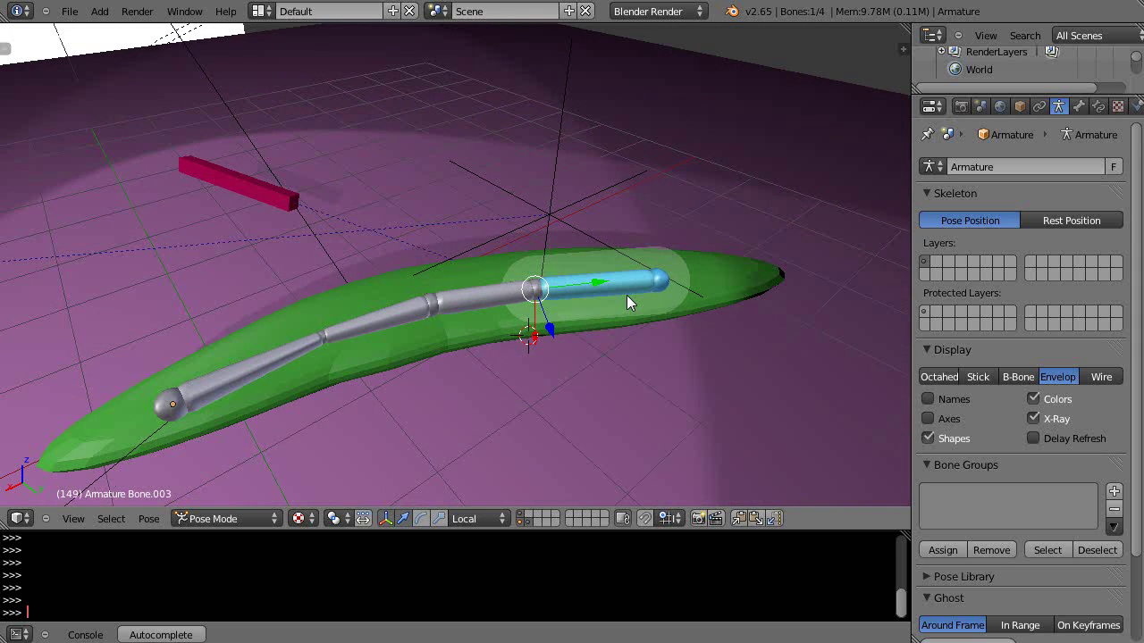
# Switch the armature to Edit Mode and scale the end bone's radius up by a factor of about 1.9.
pyautogui.press('Tab')
pyautogui.moveTo(601, 304); pyautogui.dragTo(561, 323, button='middle')
pyautogui.scroll(2, 560, 324)
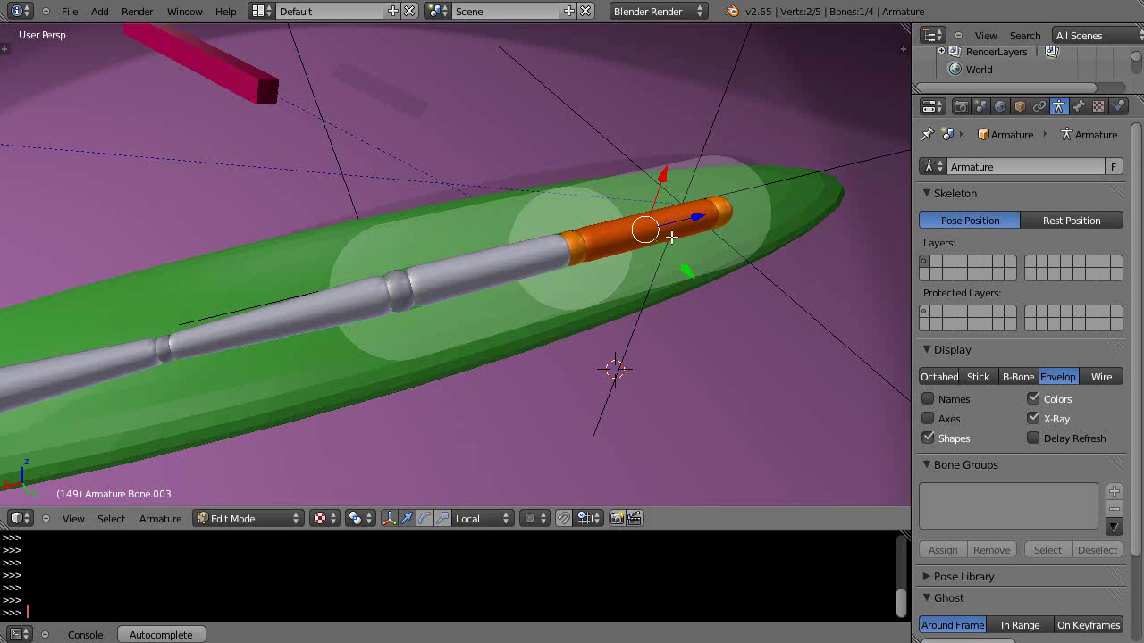
pyautogui.hotkey('alt', 's')
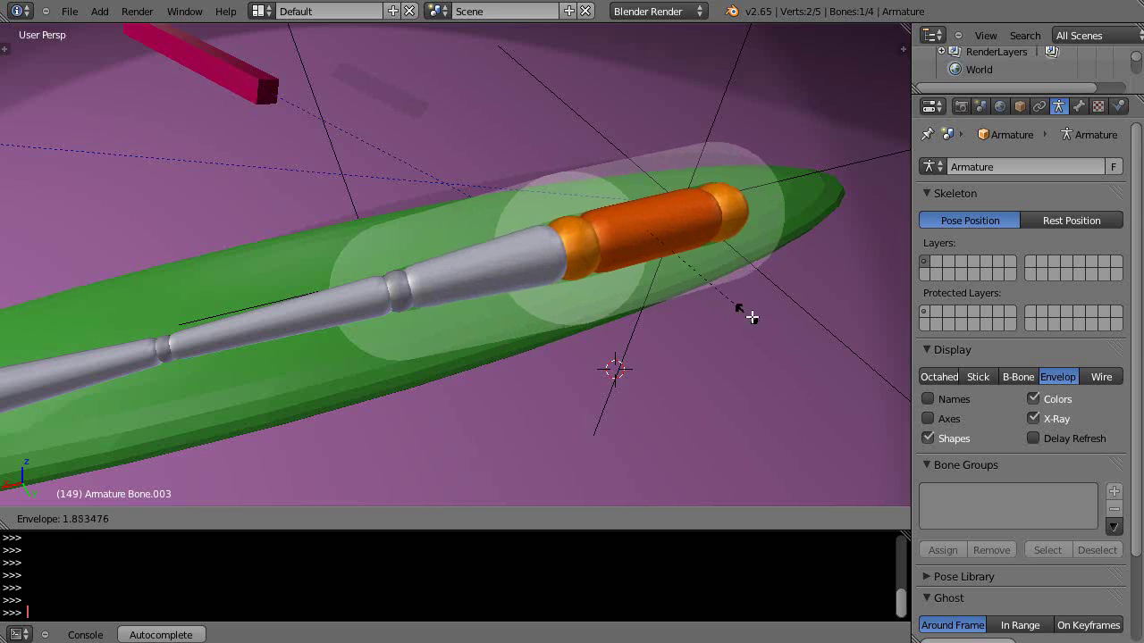
pyautogui.click(755, 318)
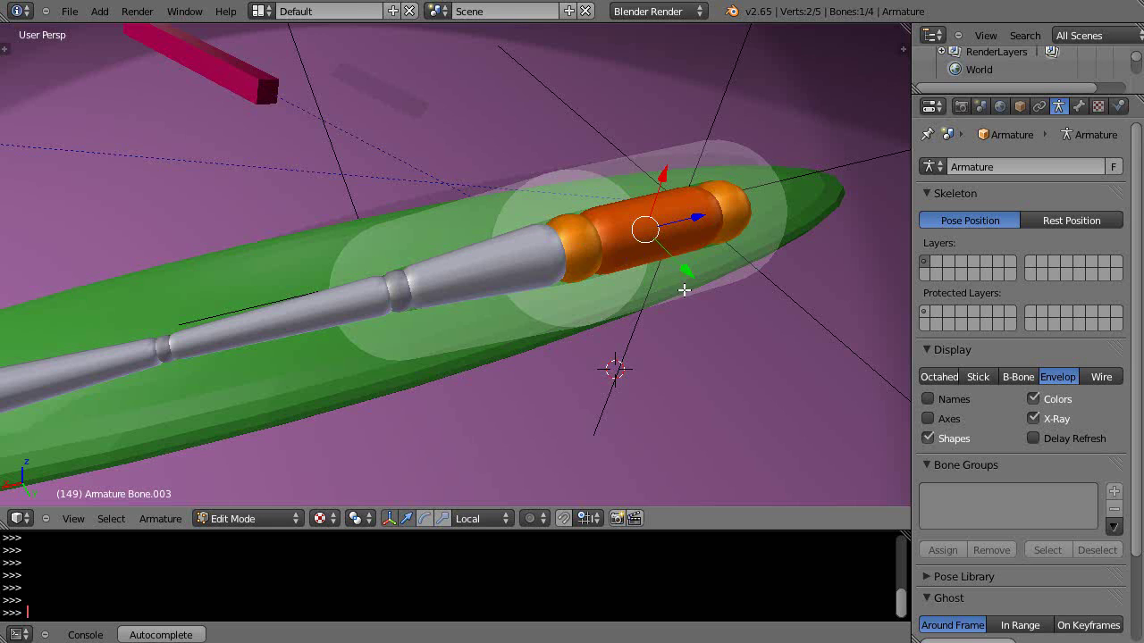
# Scale the end bone's radius up by a factor of about 1.3, and shrink it back down.
pyautogui.moveTo(684, 281); pyautogui.dragTo(694, 295, button='middle')
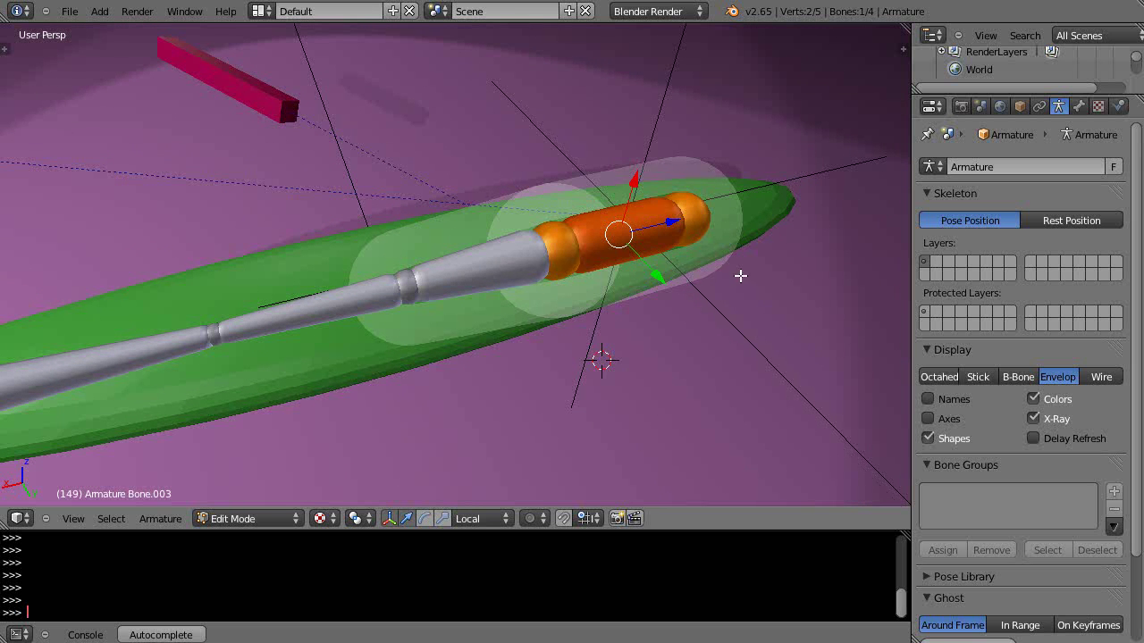
pyautogui.hotkey('ctrl', 'alt', 's')
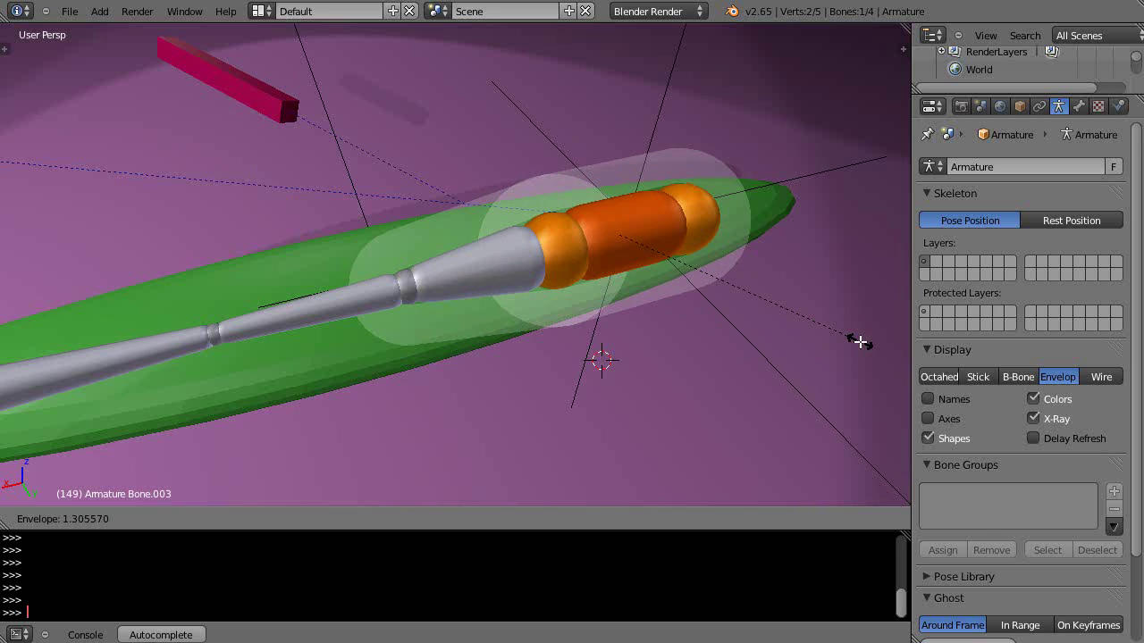
pyautogui.click(860, 342)
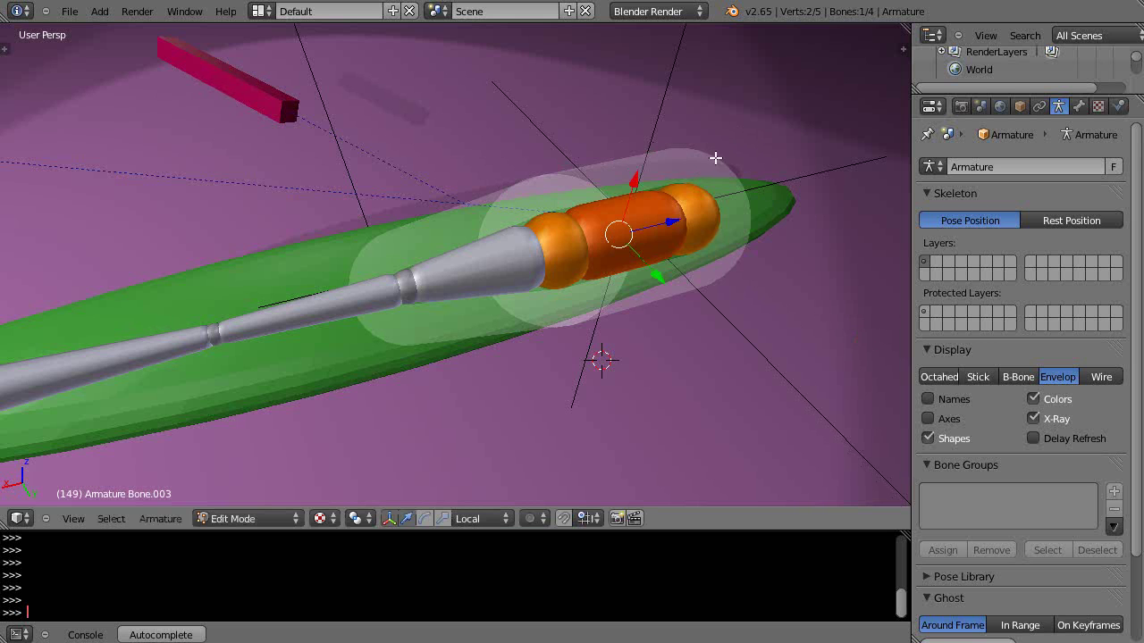
pyautogui.hotkey('alt', 's')
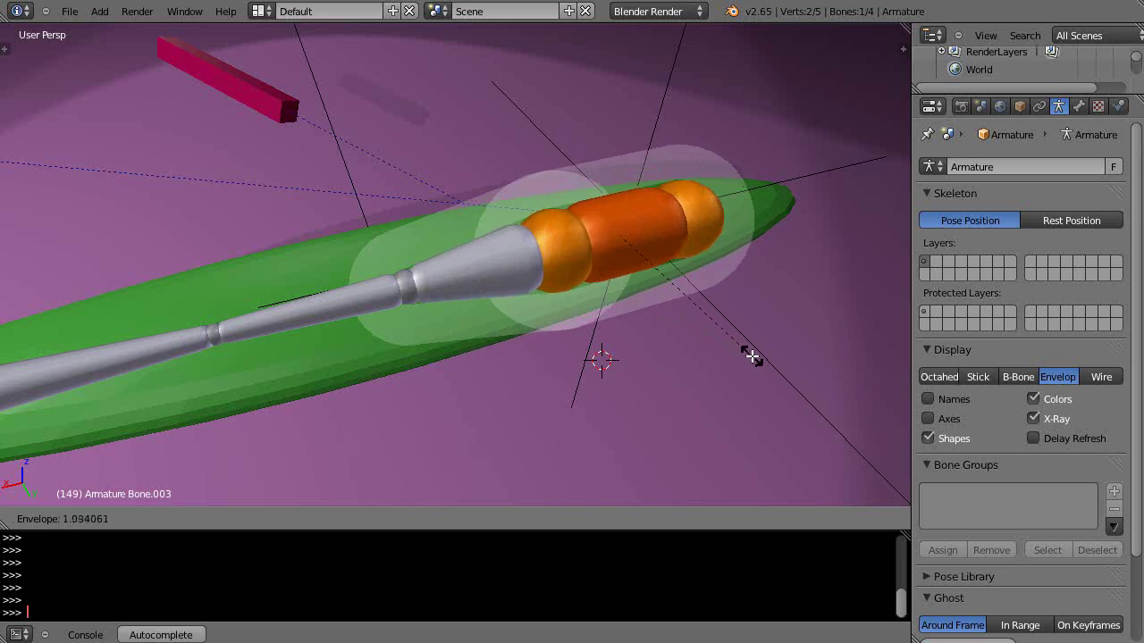
pyautogui.click(696, 318)
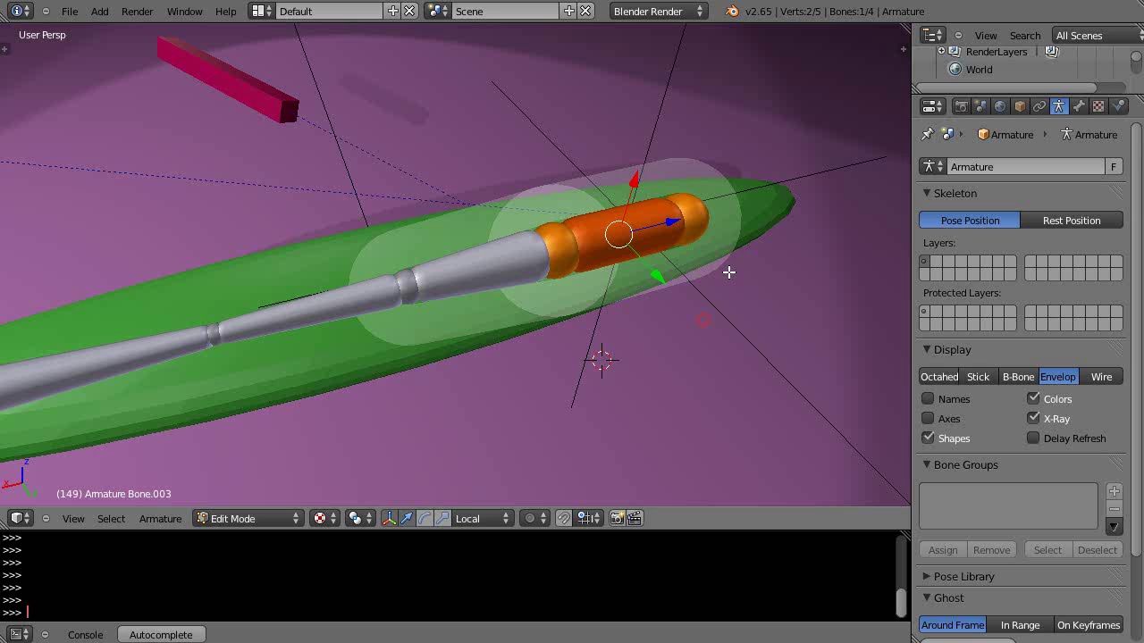
# Select the joint between the last two bones and scale its radius by a factor of about 1.02.
pyautogui.rightClick(694, 218)
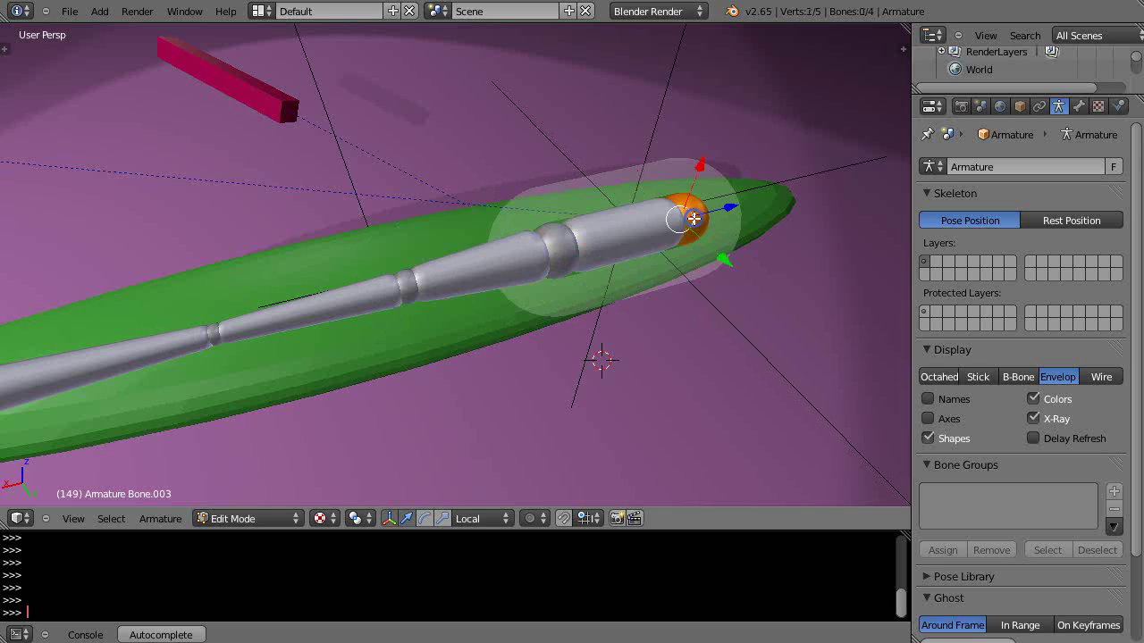
pyautogui.rightClick(557, 247)
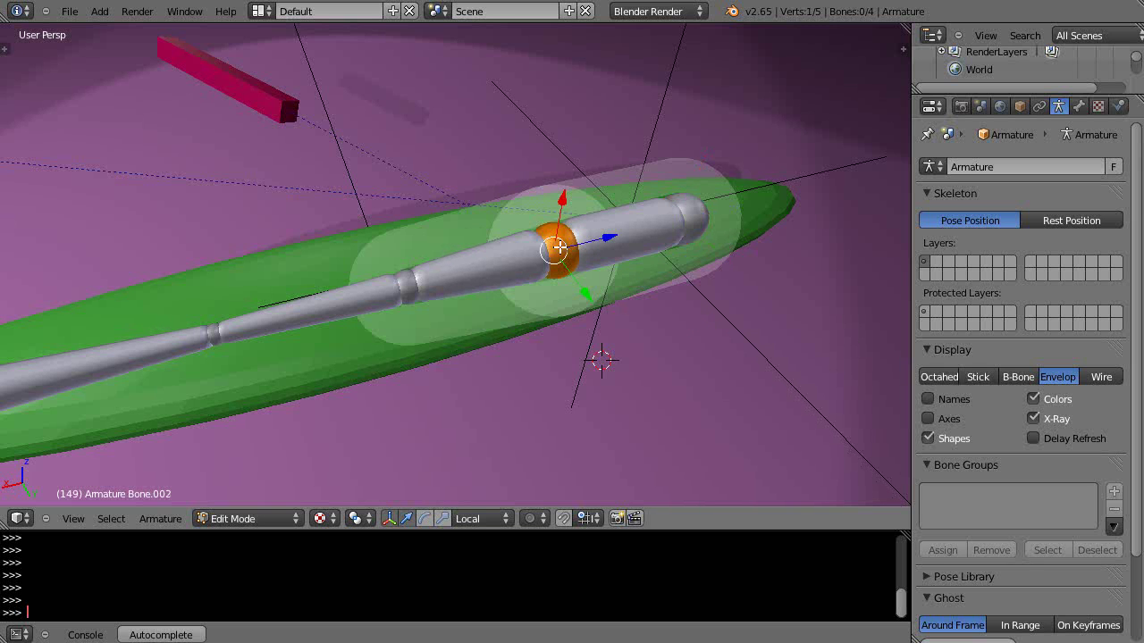
pyautogui.hotkey('alt', 's')
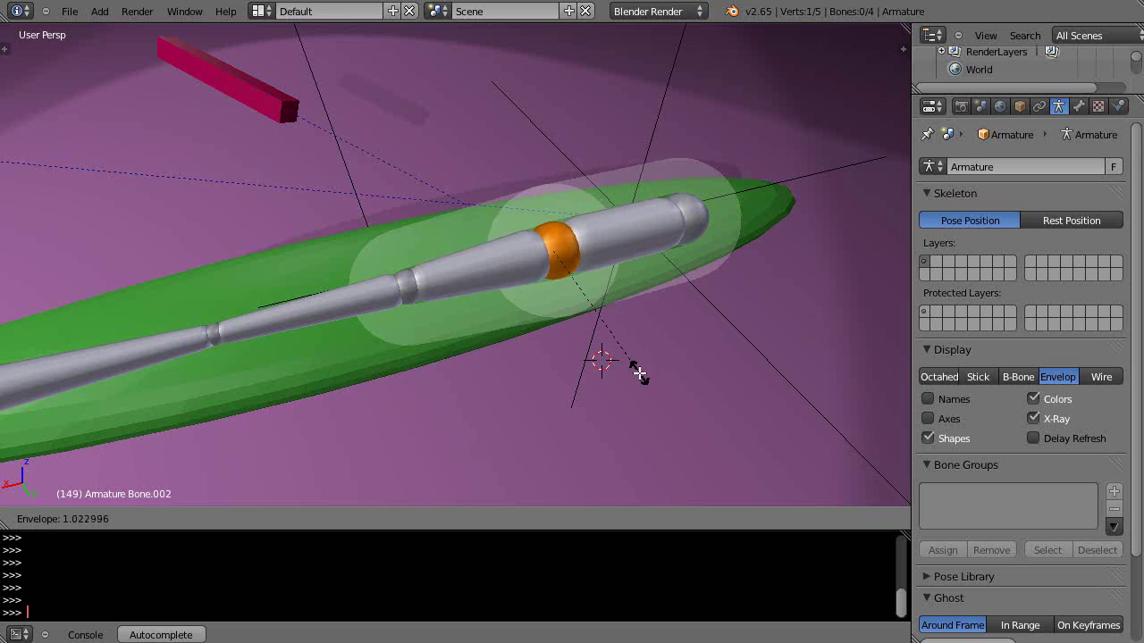
pyautogui.click(638, 373)
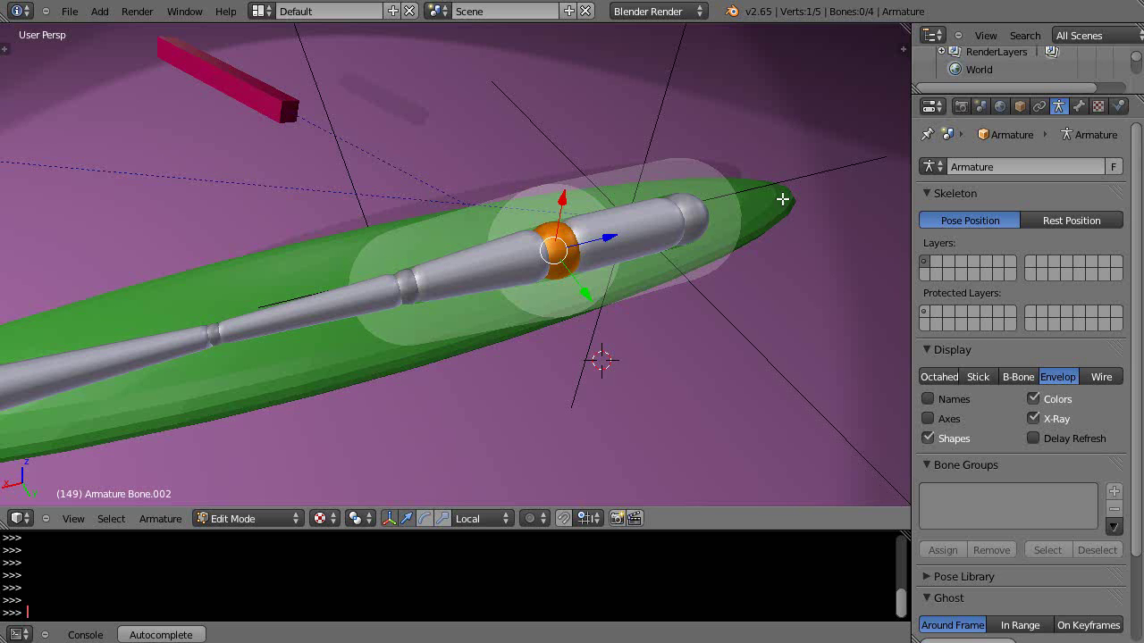
# Select the whole end bone and slightly reduce its envelope influence distance.
pyautogui.moveTo(669, 340); pyautogui.dragTo(669, 348, button='middle')
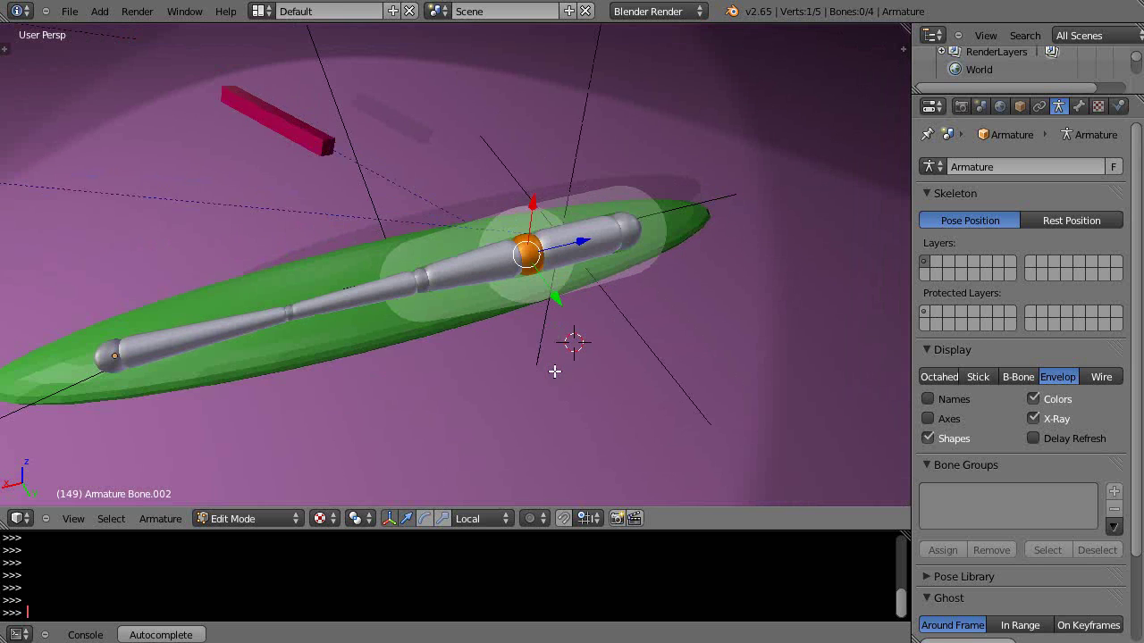
pyautogui.moveTo(554, 370); pyautogui.dragTo(596, 331, button='middle')
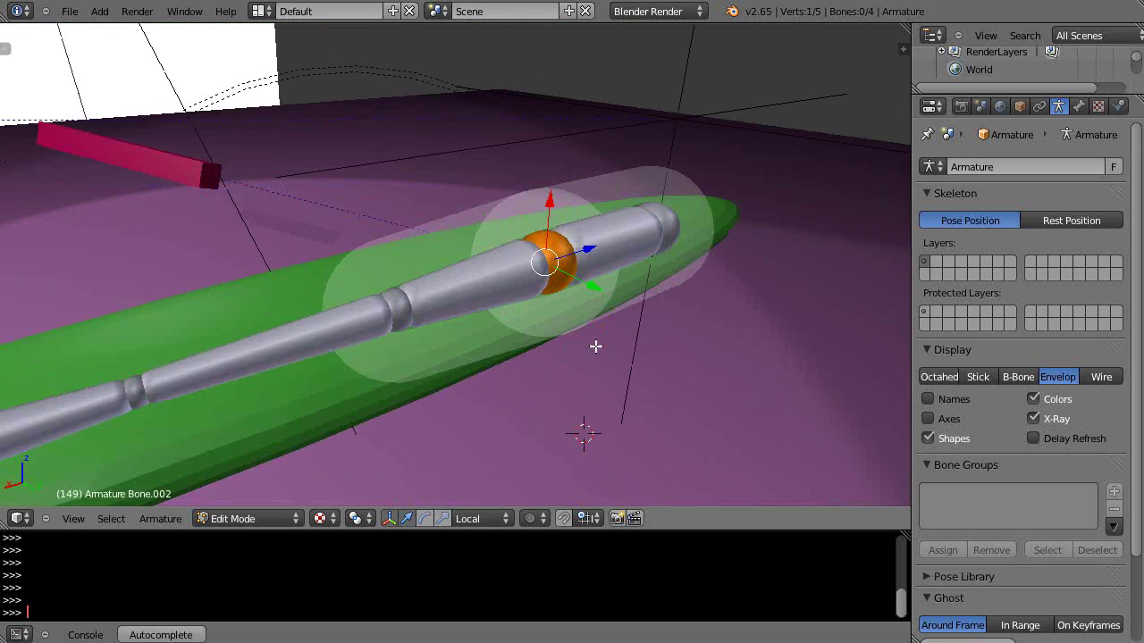
pyautogui.moveTo(644, 359); pyautogui.dragTo(605, 360, button='middle')
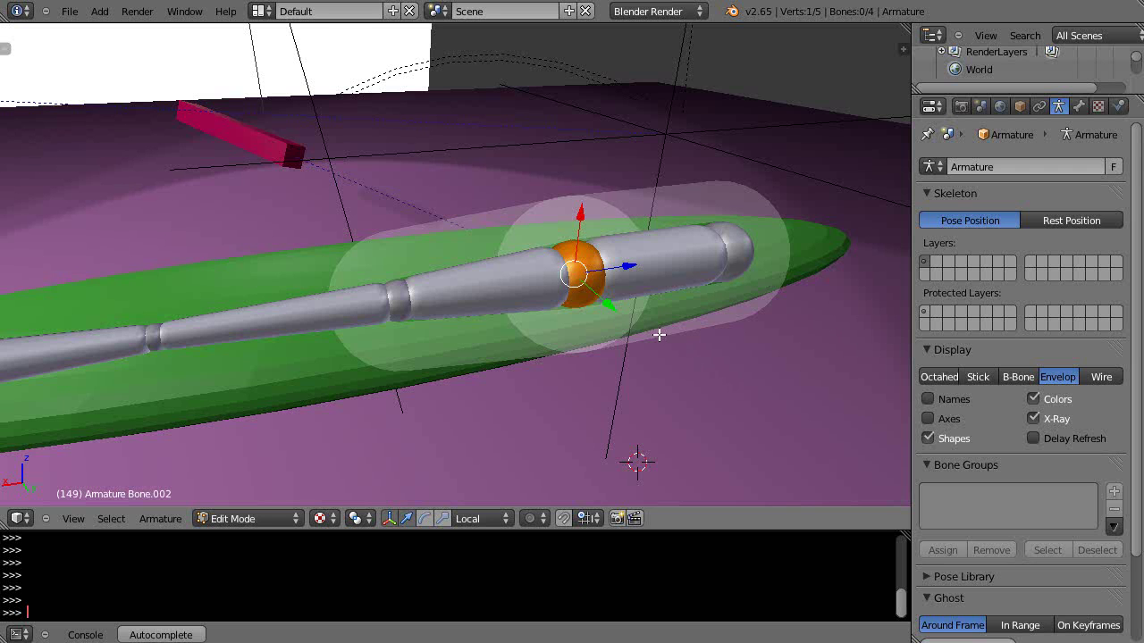
pyautogui.click(660, 336)
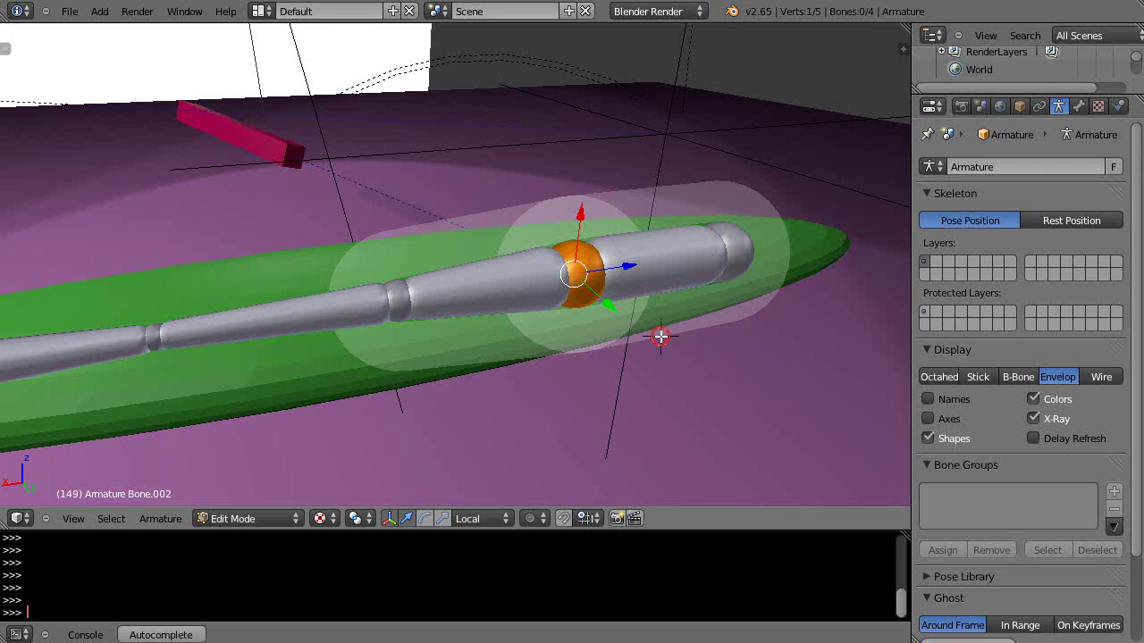
pyautogui.rightClick(690, 278)
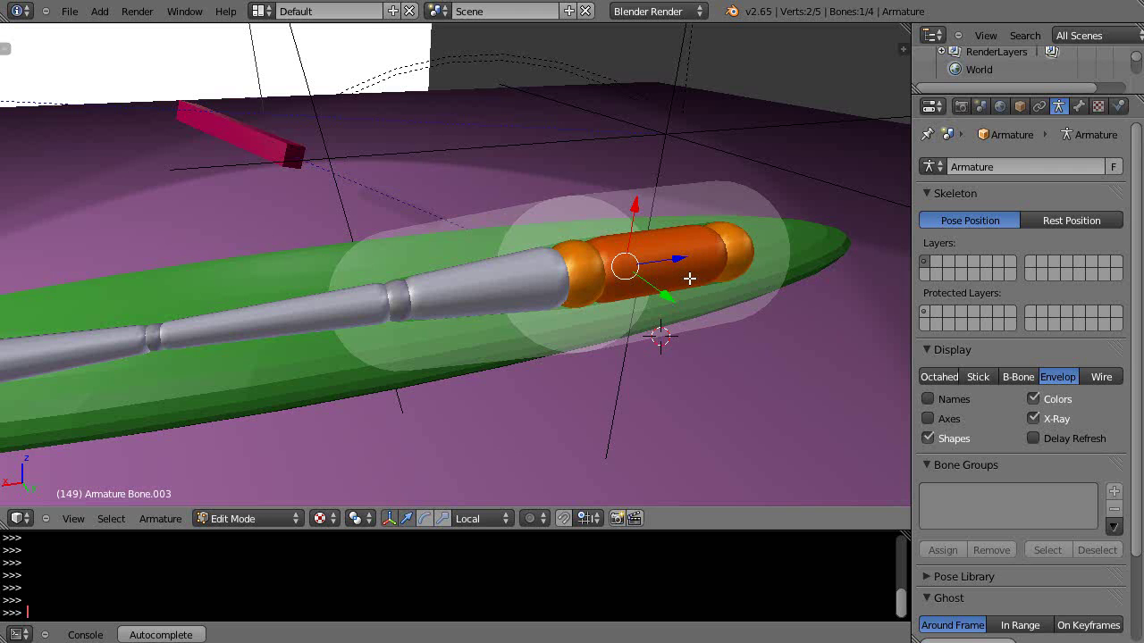
pyautogui.hotkey('ctrl', 'alt', 's')
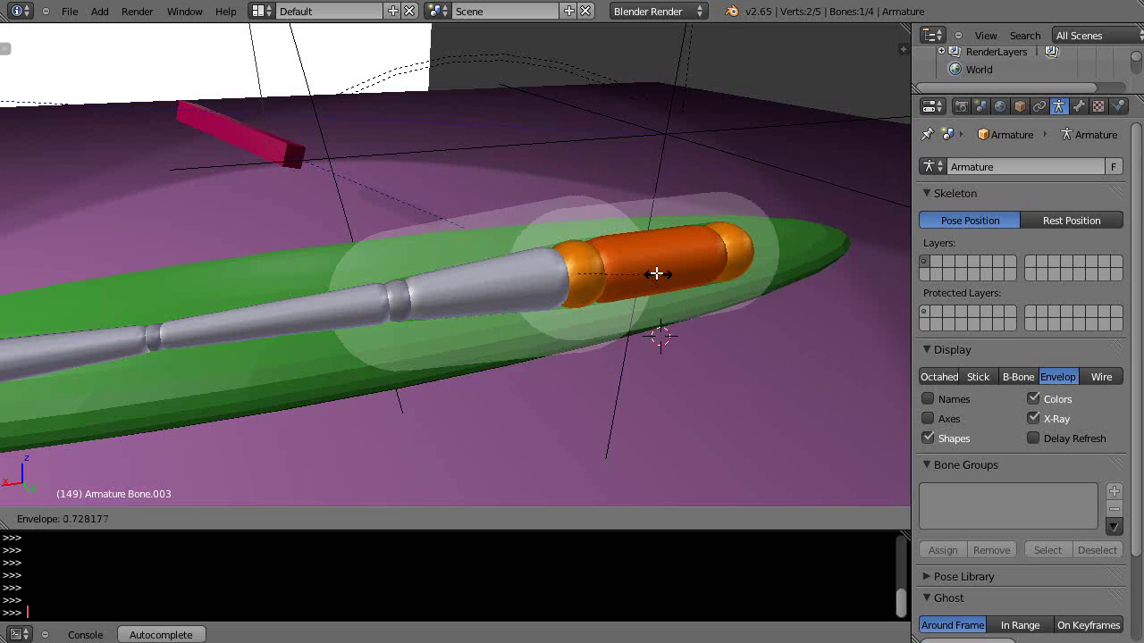
pyautogui.click(675, 293)
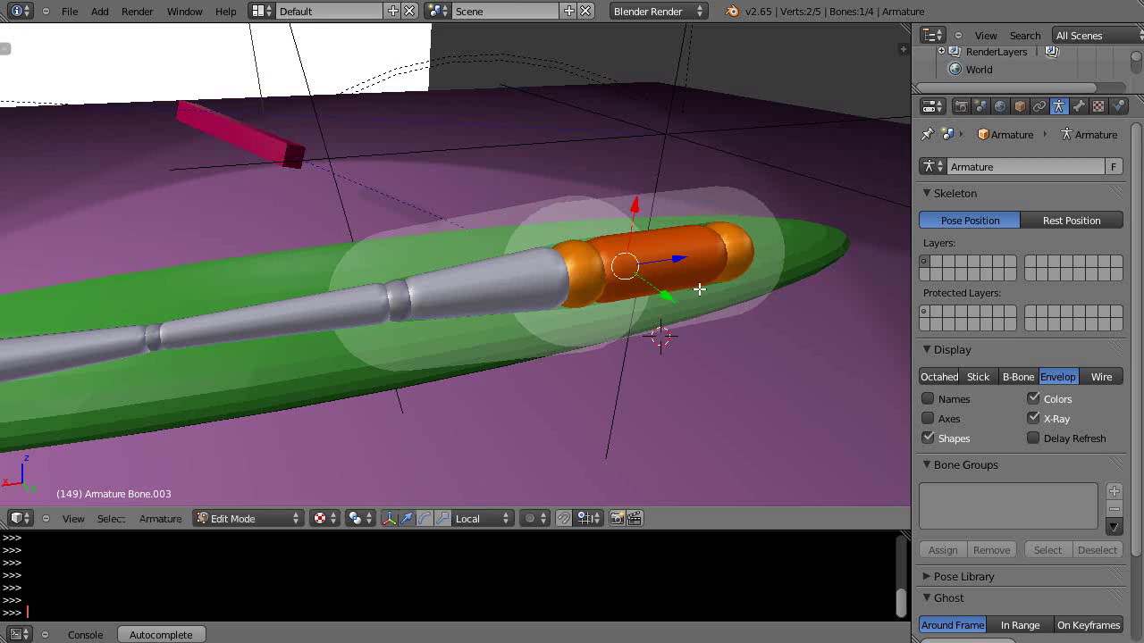
# Select the joint at the tip of the end bone and shrink its radius.
pyautogui.moveTo(699, 290); pyautogui.dragTo(545, 298, button='middle')
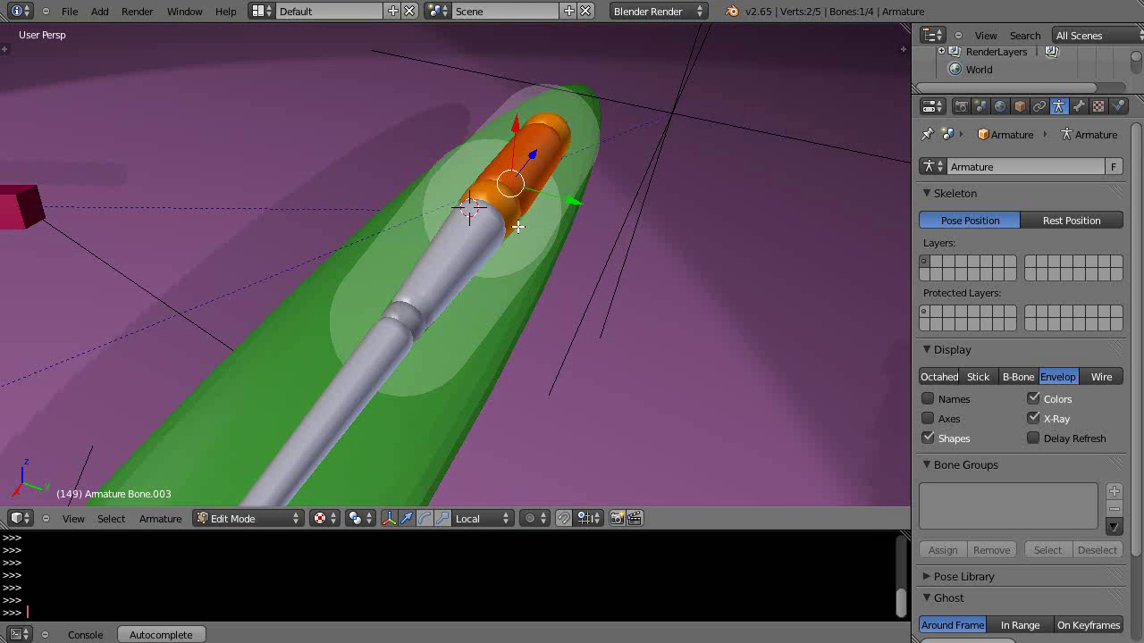
pyautogui.moveTo(518, 227); pyautogui.dragTo(520, 252, button='middle')
pyautogui.rightClick(709, 295)
pyautogui.moveTo(738, 334); pyautogui.dragTo(814, 244, button='middle')
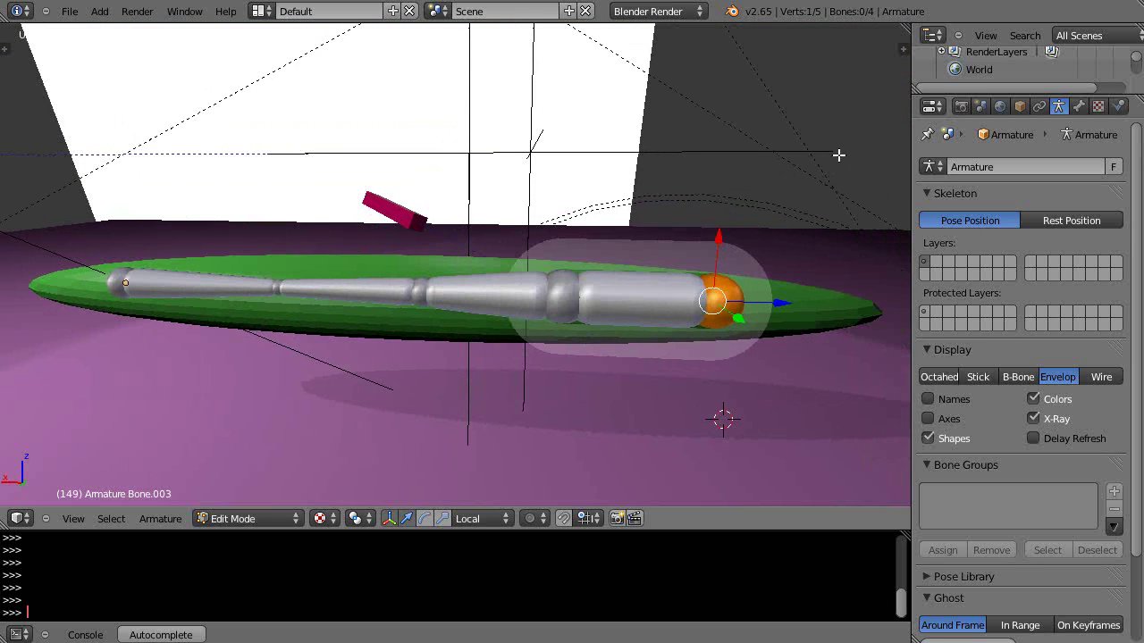
pyautogui.hotkey('alt', 's')
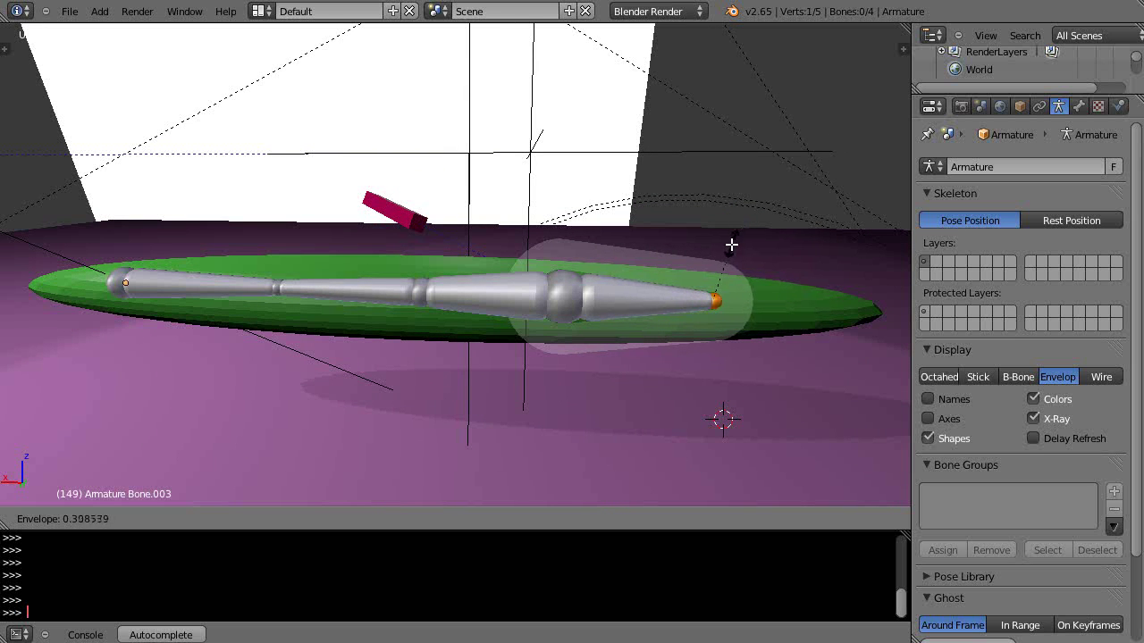
pyautogui.click(768, 246)
# Select the joint between the last two bones and scale its radius by a factor of about 0.31.
pyautogui.rightClick(563, 298)
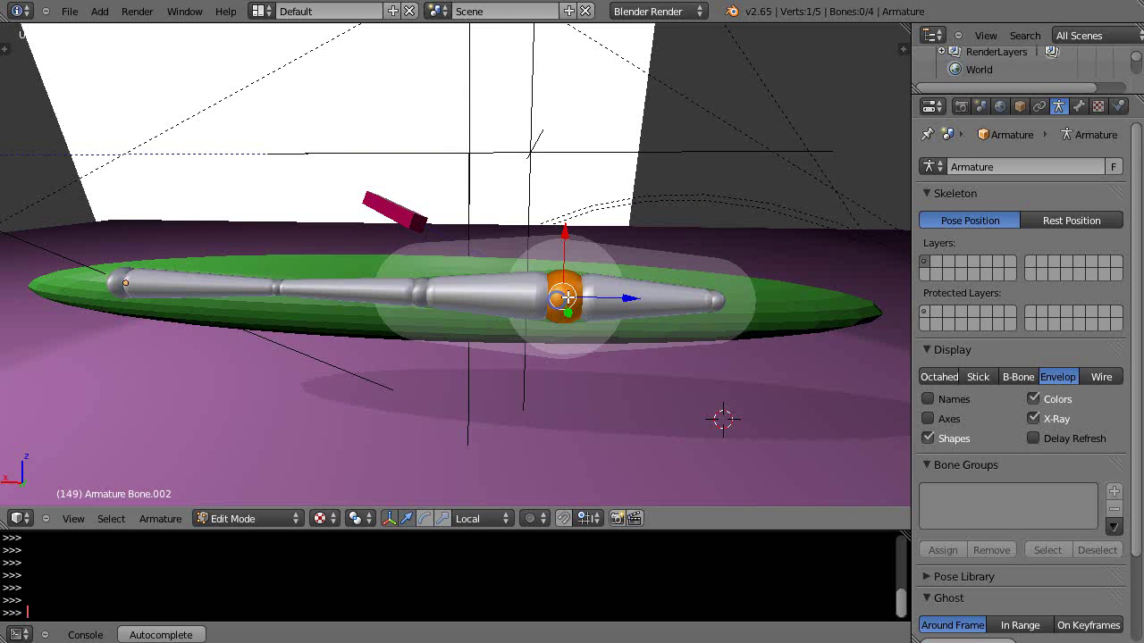
pyautogui.hotkey('alt', 's')
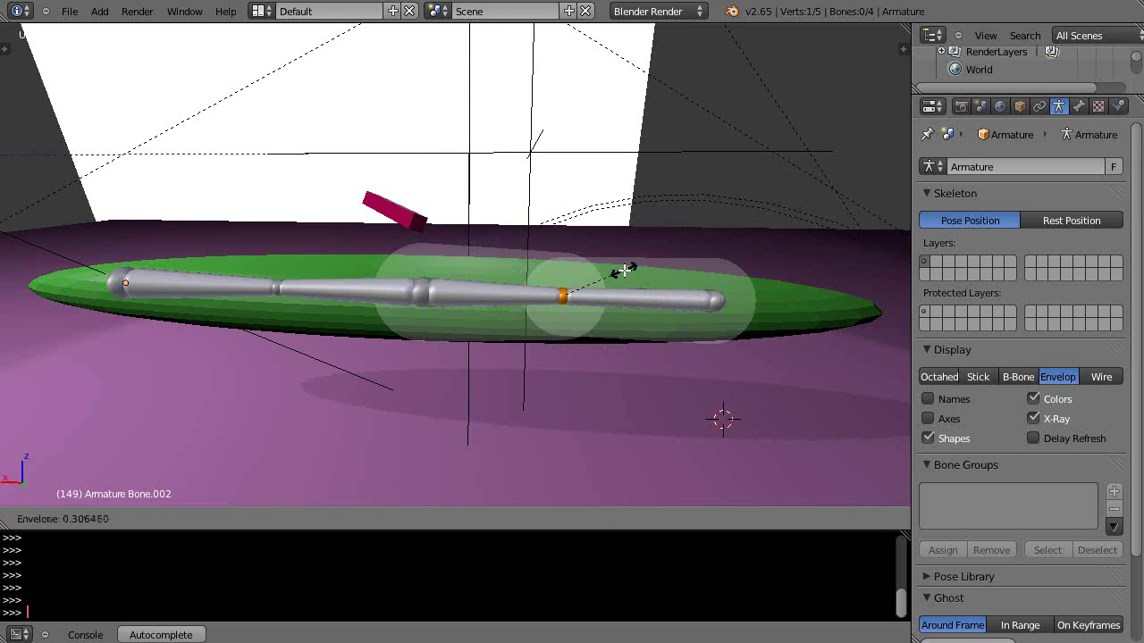
pyautogui.click(624, 271)
# Reselect the end bone's tip joint and shrink its radius a little further.
pyautogui.rightClick(720, 300)
pyautogui.hotkey('alt', 's')
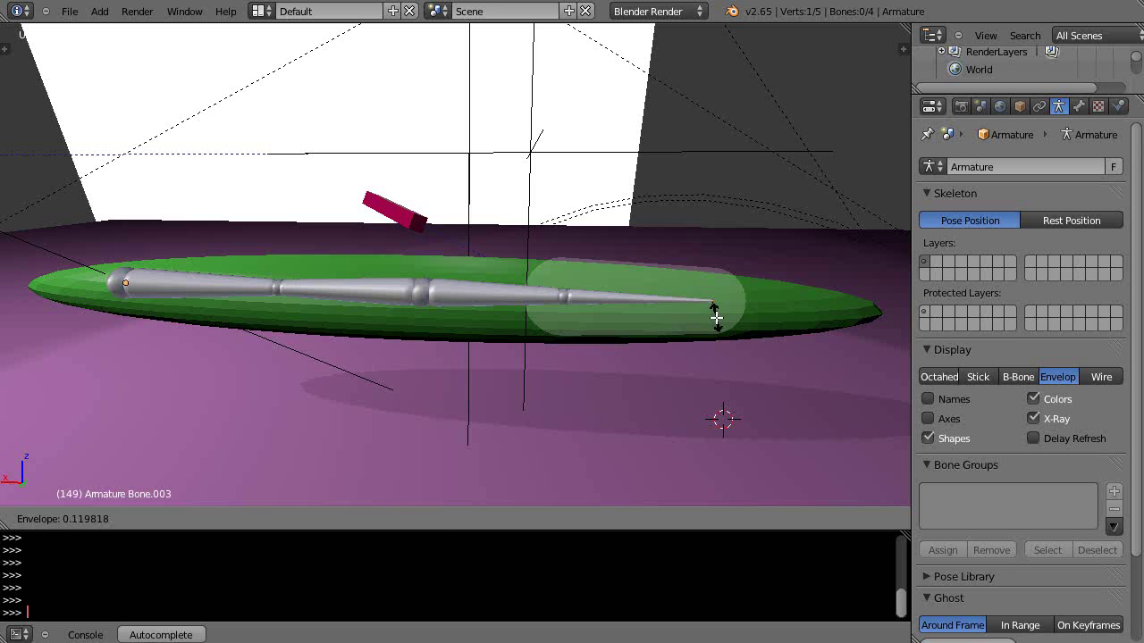
pyautogui.click(795, 326)
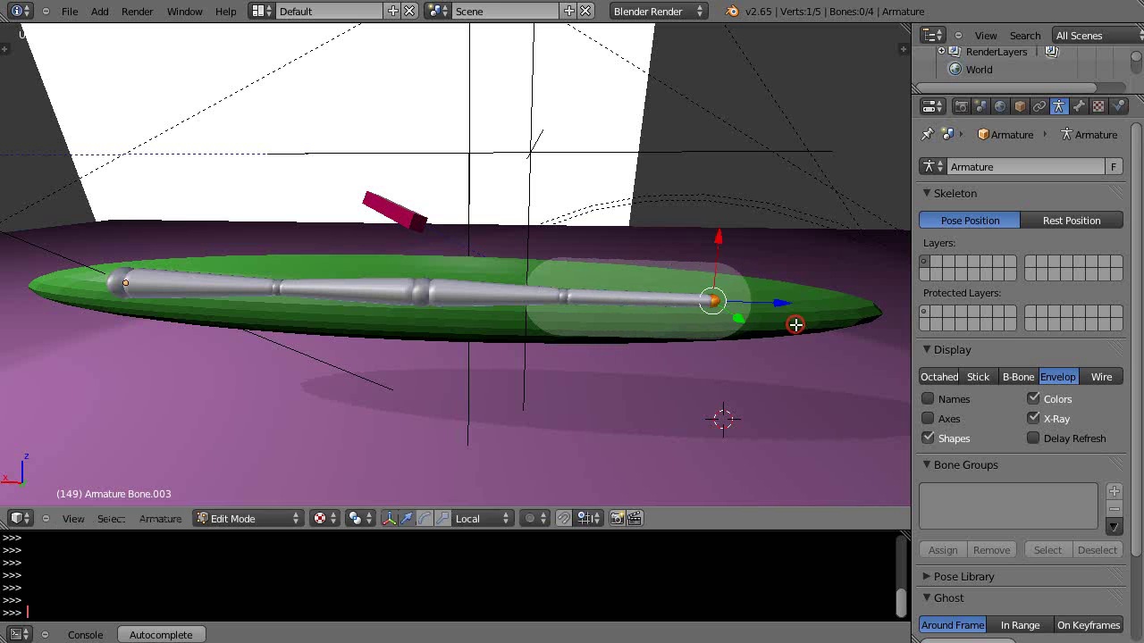
# Select the joint between the last two bones again and enlarge its radius.
pyautogui.rightClick(567, 299)
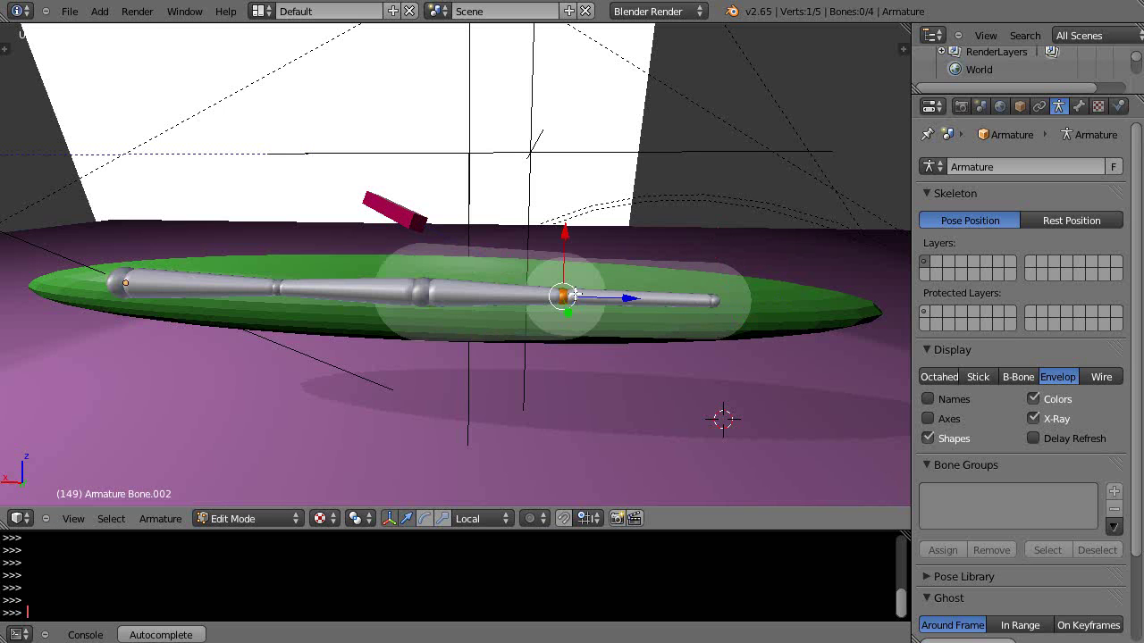
pyautogui.hotkey('alt', 's')
pyautogui.click(643, 325)
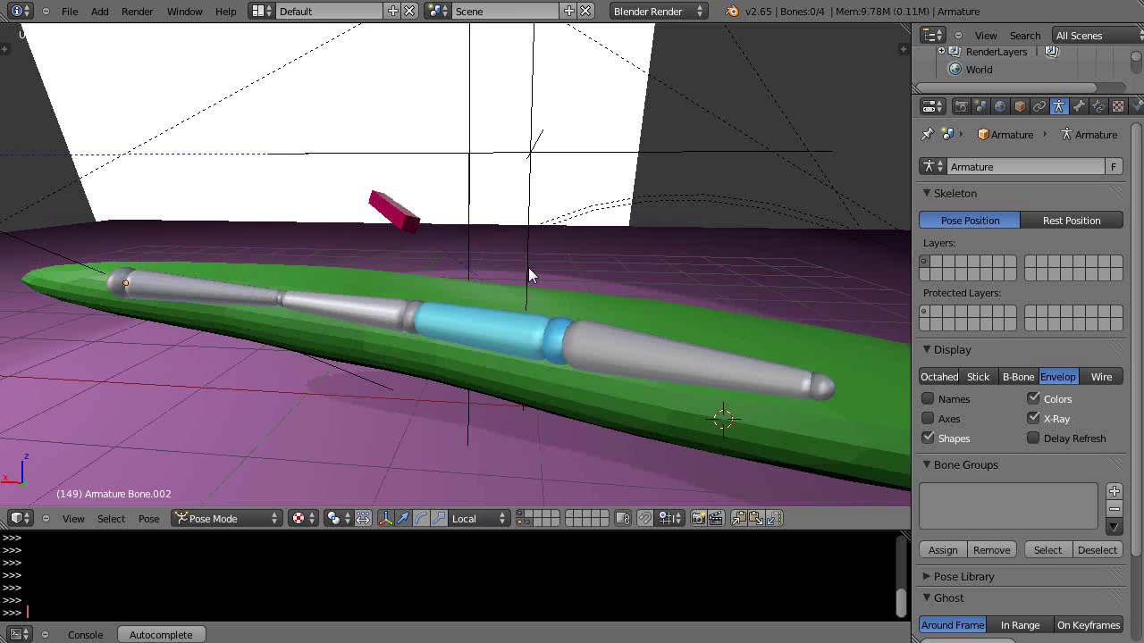
# Switch the armature to Object Mode and select the green mesh that surrounds it.
pyautogui.scroll(-3, 584, 320)
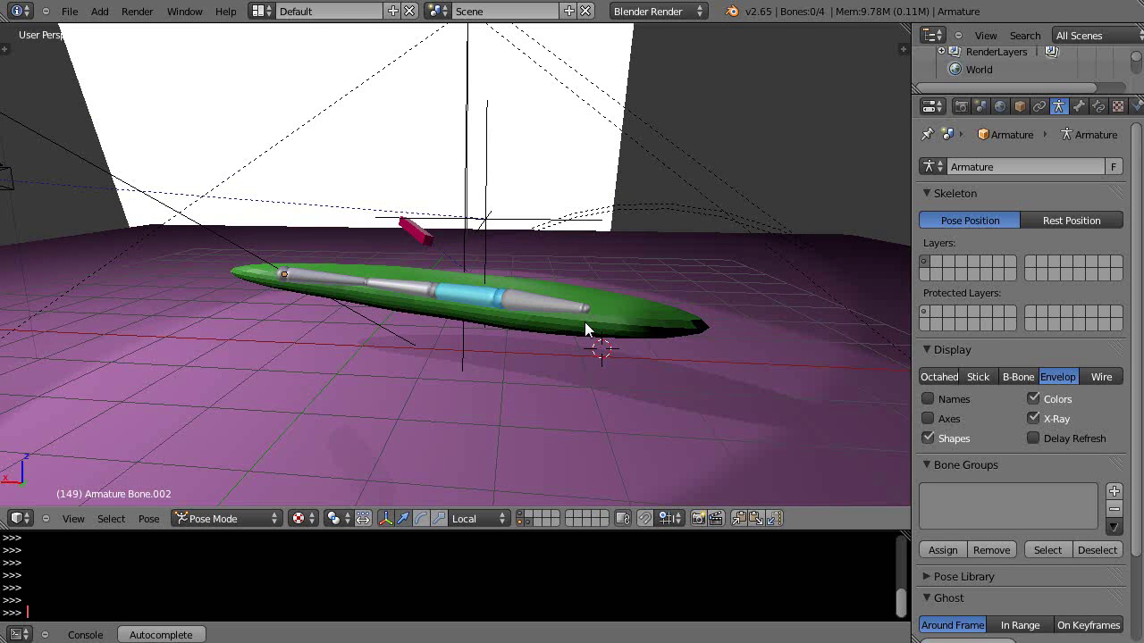
pyautogui.click(217, 518)
pyautogui.click(219, 497)
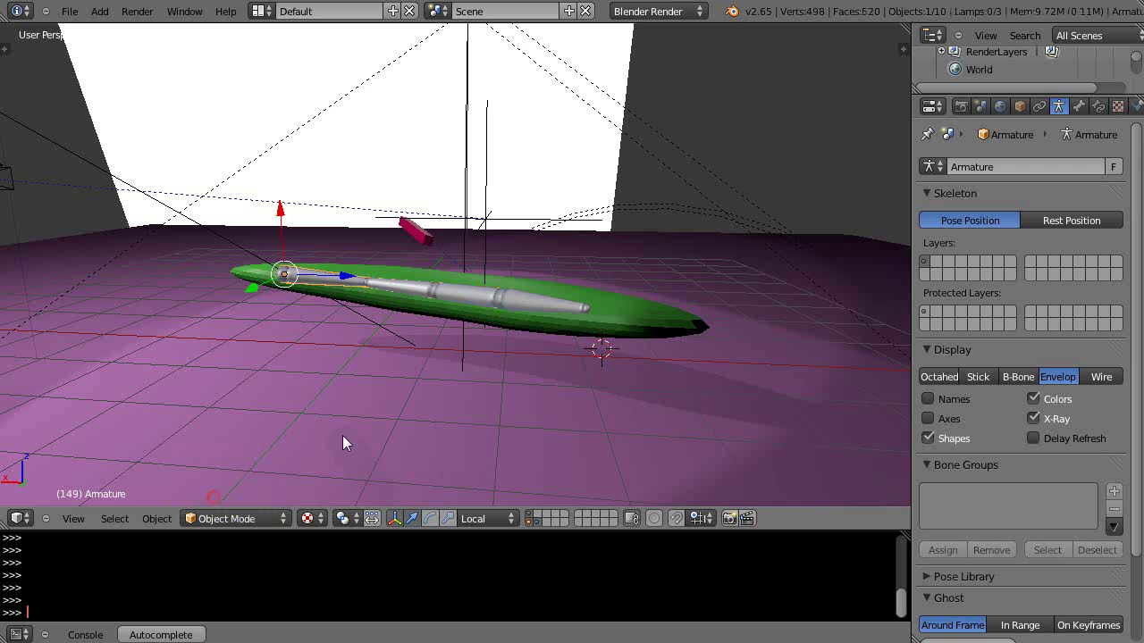
pyautogui.rightClick(619, 317)
pyautogui.press('KP_Decimal')
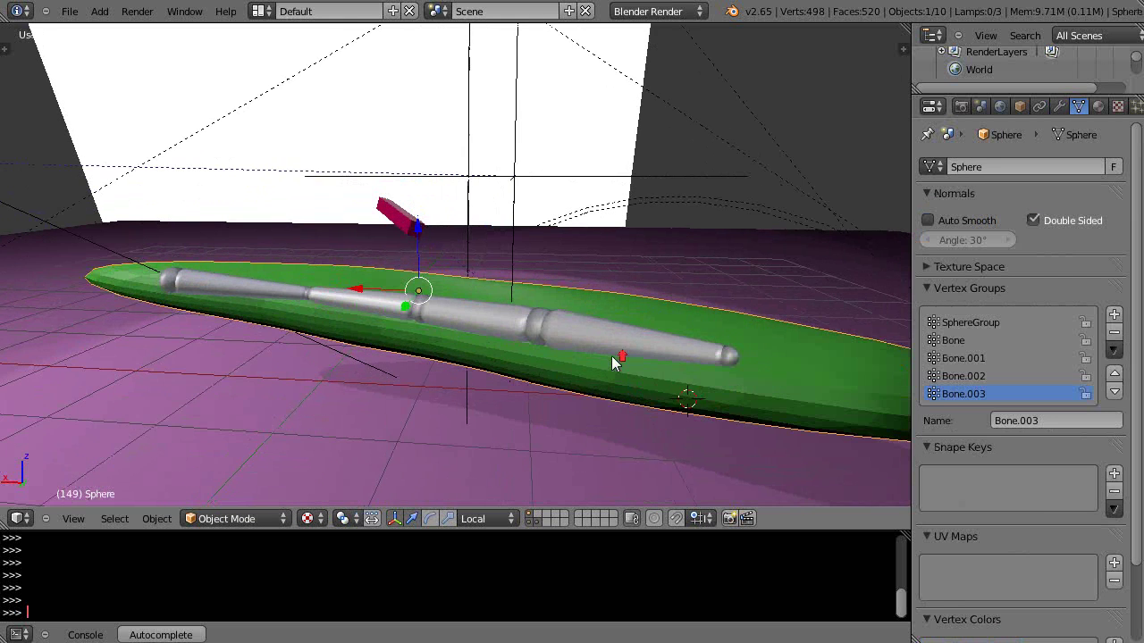
pyautogui.moveTo(646, 378); pyautogui.dragTo(470, 380, button='middle')
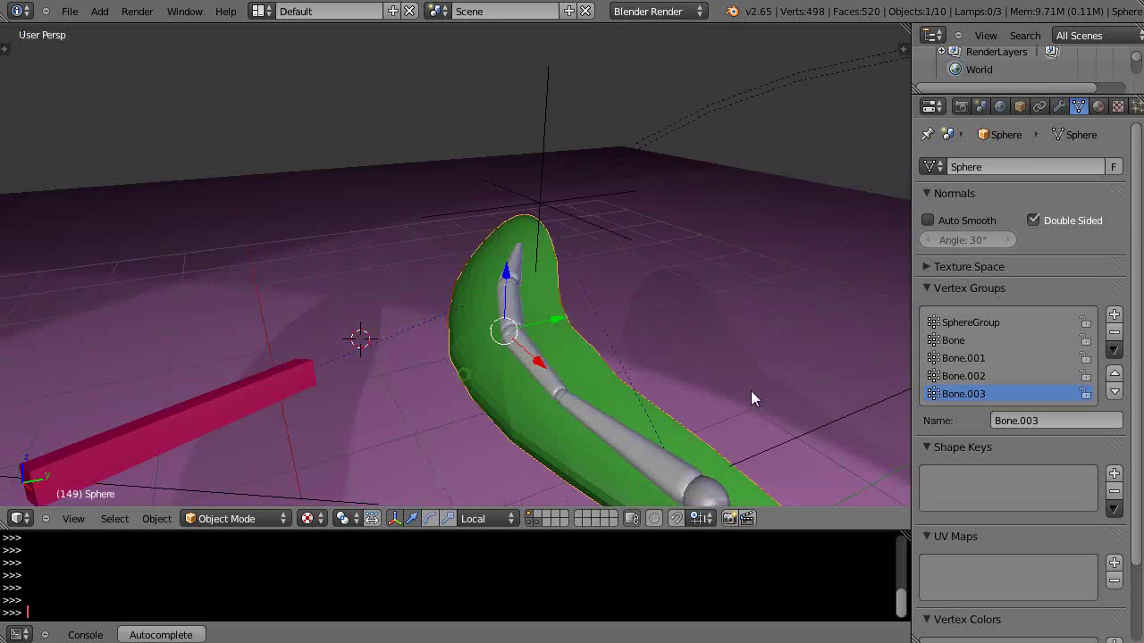
pyautogui.moveTo(750, 391)
pyautogui.mouseDown(button='middle')
pyautogui.moveTo(771, 378)
pyautogui.moveTo(771, 390)
pyautogui.mouseUp(button='middle')
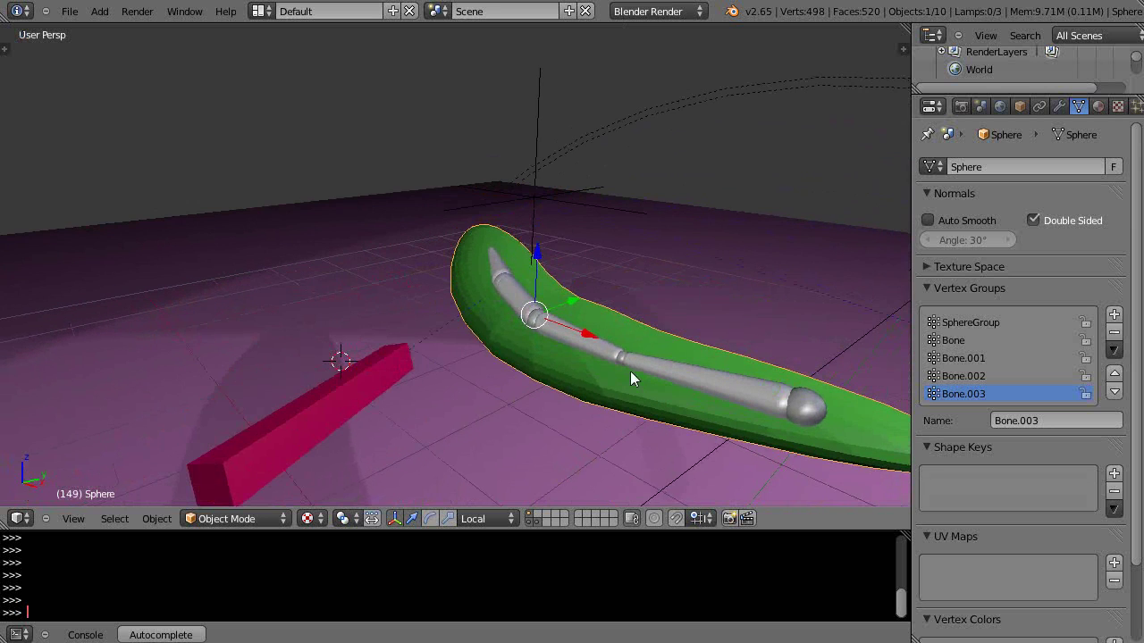
# Put the green mesh into Edit Mode and examine its undeformed shape against the posed bones.
pyautogui.press('Tab')
pyautogui.moveTo(566, 358); pyautogui.dragTo(625, 367, button='middle')
pyautogui.scroll(-3, 679, 357)
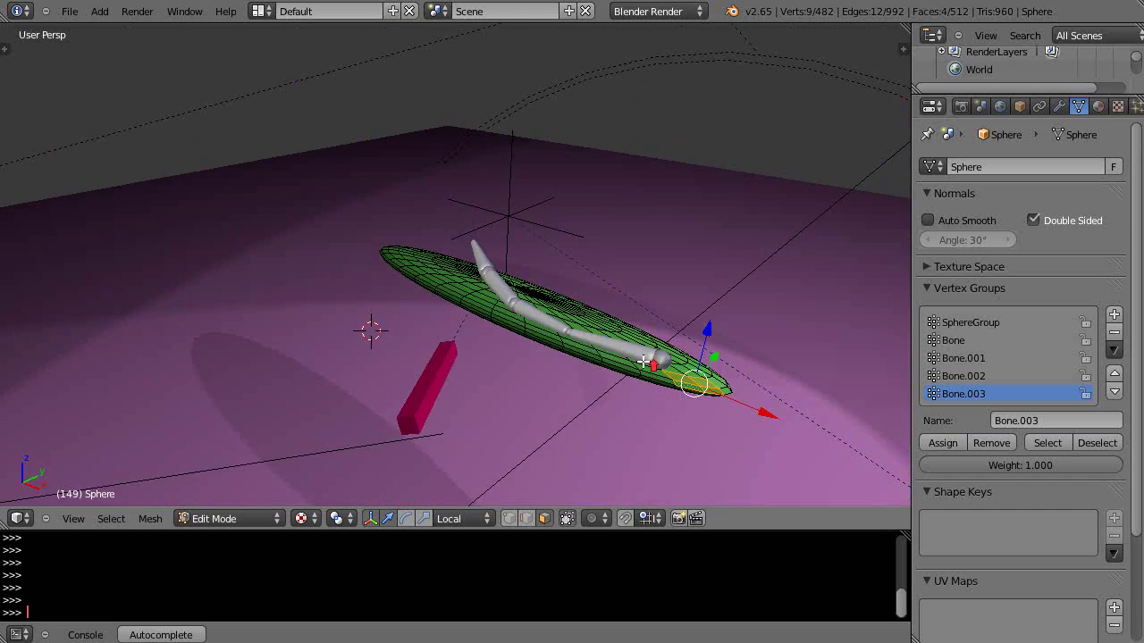
pyautogui.scroll(3, 647, 368)
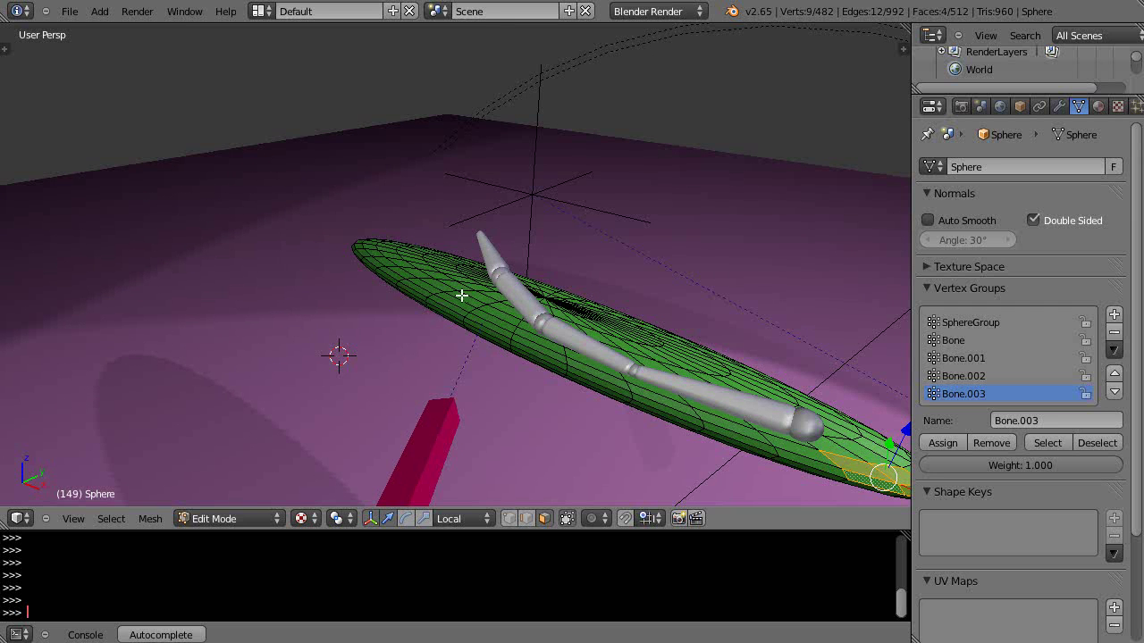
pyautogui.scroll(-3, 598, 336)
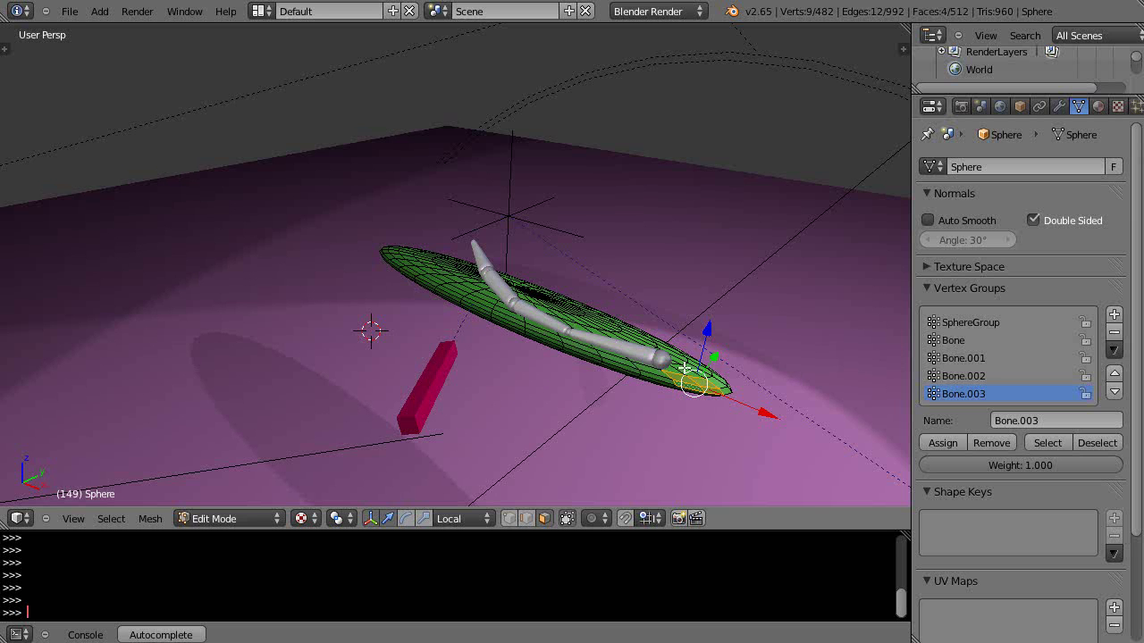
pyautogui.moveTo(649, 393); pyautogui.dragTo(605, 391, button='middle')
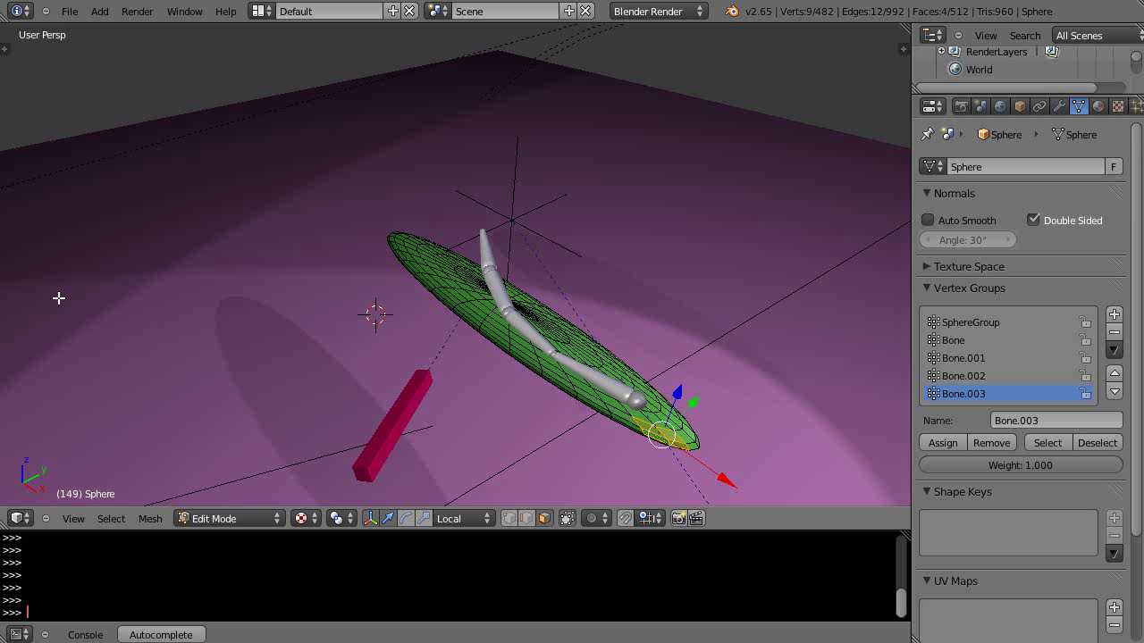
# Show the mesh tools and look through the Add, Remove and Normals groups.
pyautogui.press('t')
pyautogui.scroll(1, 93, 168)
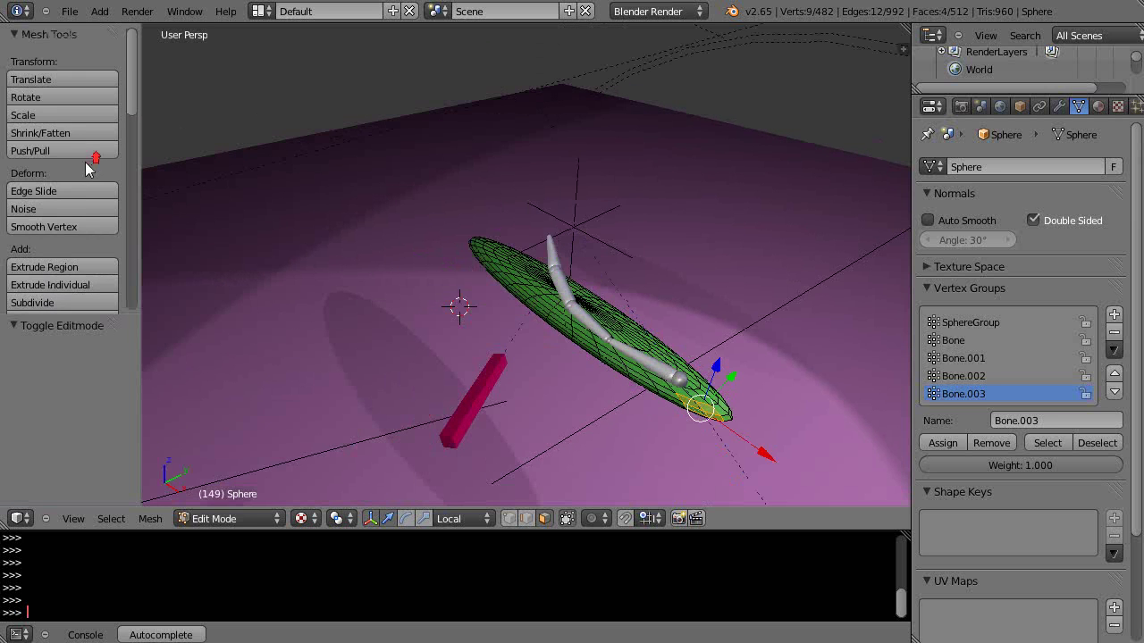
pyautogui.scroll(-5, 89, 235)
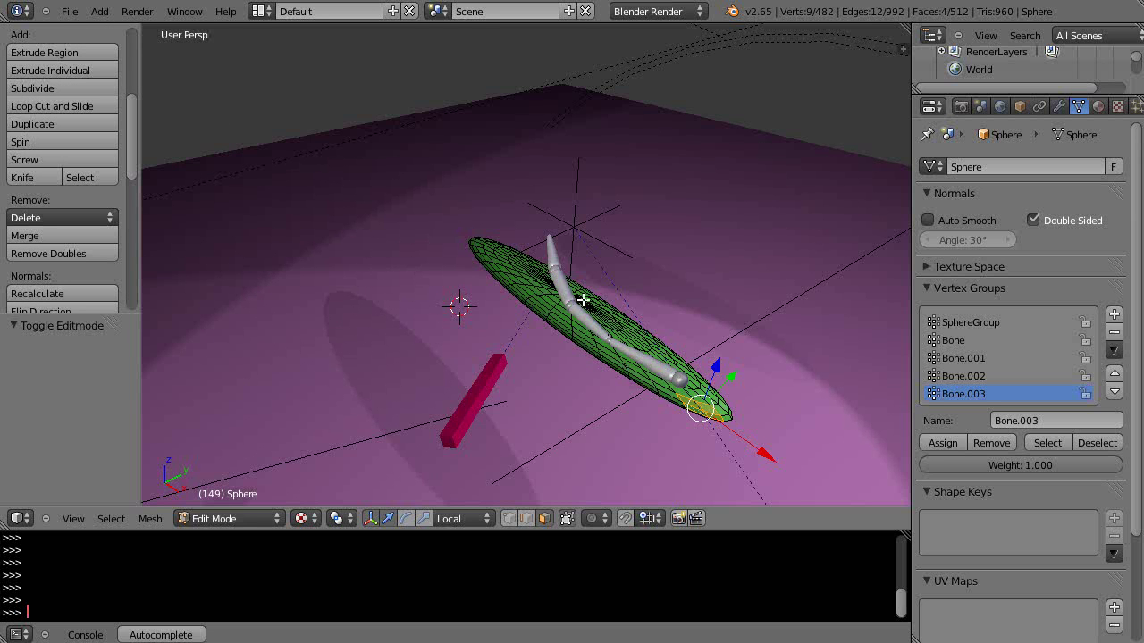
# Compare the undeformed mesh with the bones, return it to Object Mode and examine the deformation from several angles.
pyautogui.moveTo(635, 337); pyautogui.dragTo(480, 344, button='middle')
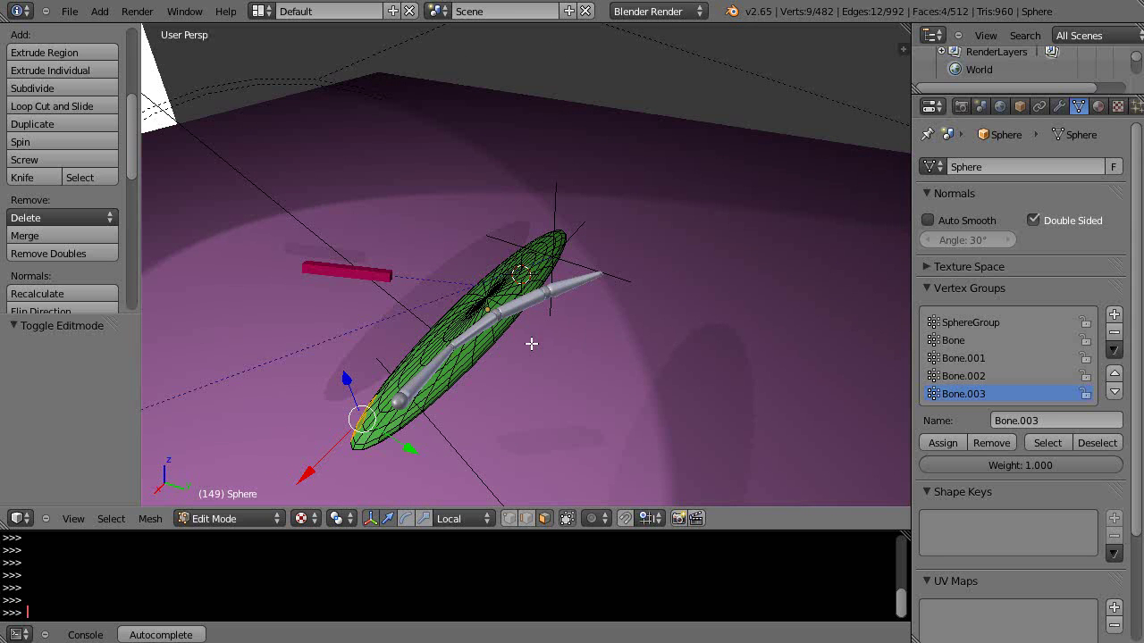
pyautogui.scroll(3, 531, 343)
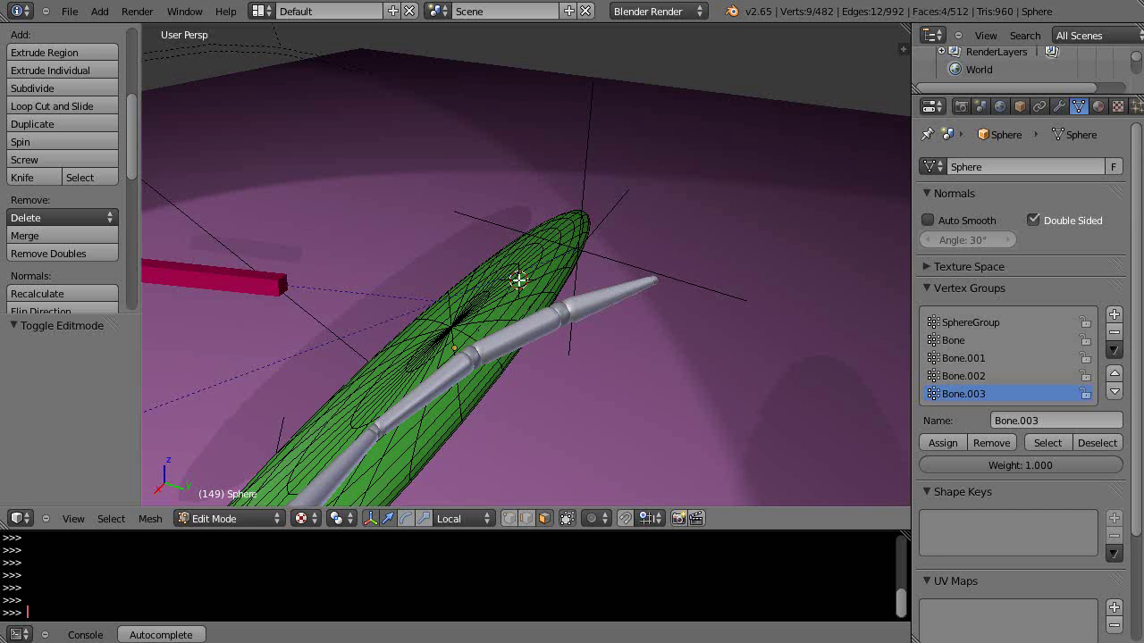
pyautogui.moveTo(470, 460); pyautogui.dragTo(547, 383, button='middle')
pyautogui.scroll(-5, 611, 401)
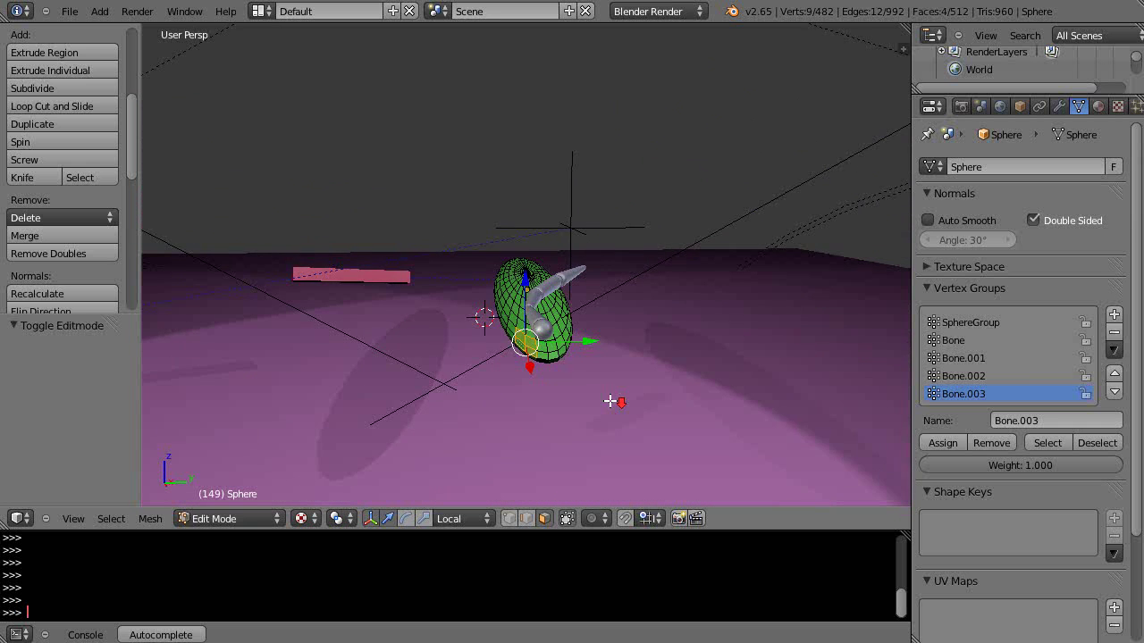
pyautogui.moveTo(613, 401); pyautogui.dragTo(577, 416, button='middle')
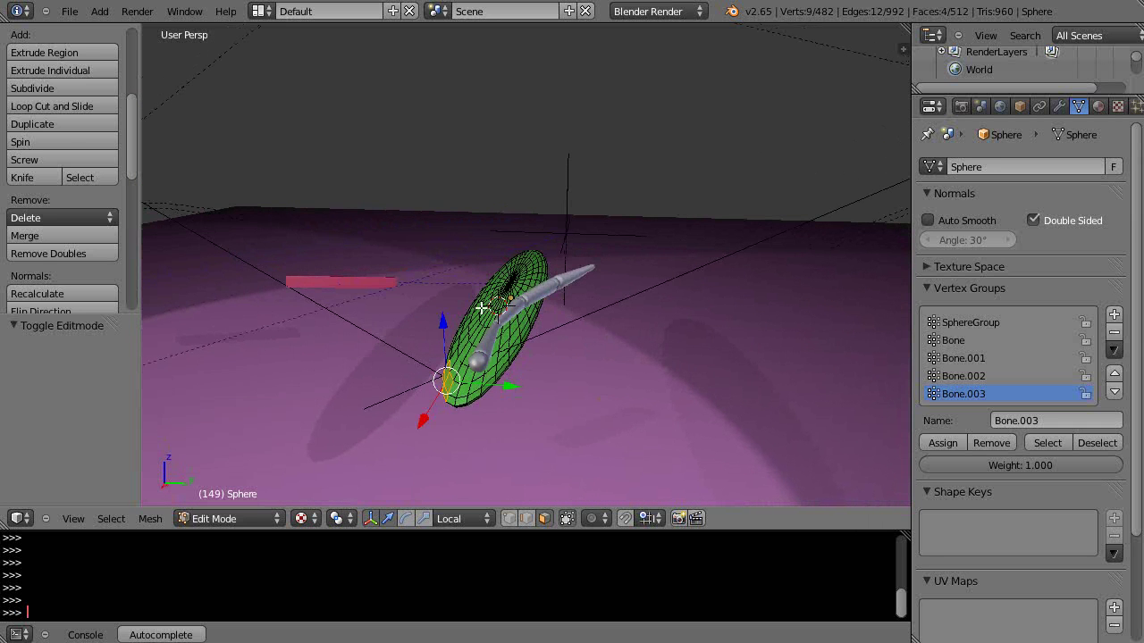
pyautogui.press('Tab')
pyautogui.moveTo(568, 343); pyautogui.dragTo(465, 394, button='middle')
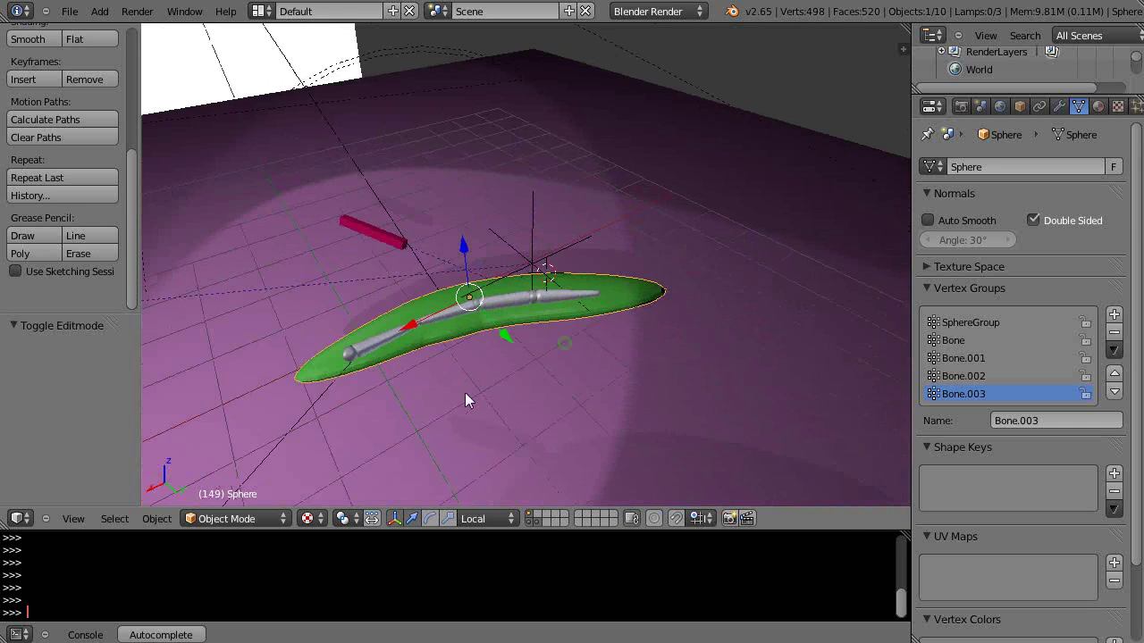
pyautogui.scroll(3, 500, 397)
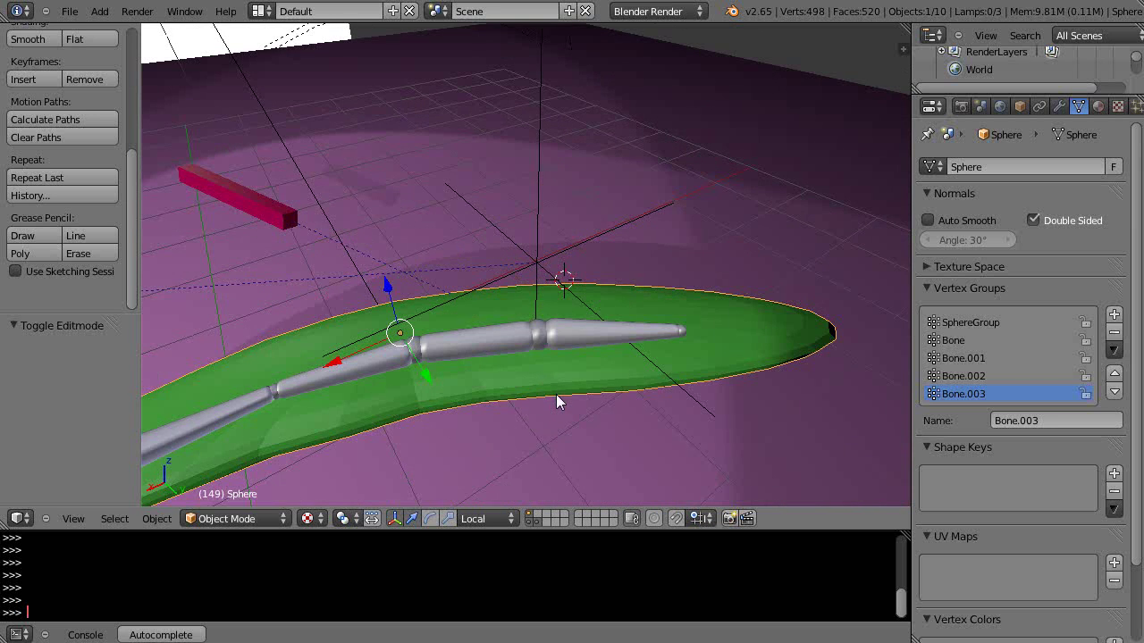
pyautogui.moveTo(556, 402); pyautogui.dragTo(759, 374, button='middle')
pyautogui.moveTo(474, 267); pyautogui.dragTo(486, 346, button='middle')
pyautogui.scroll(4, 524, 339)
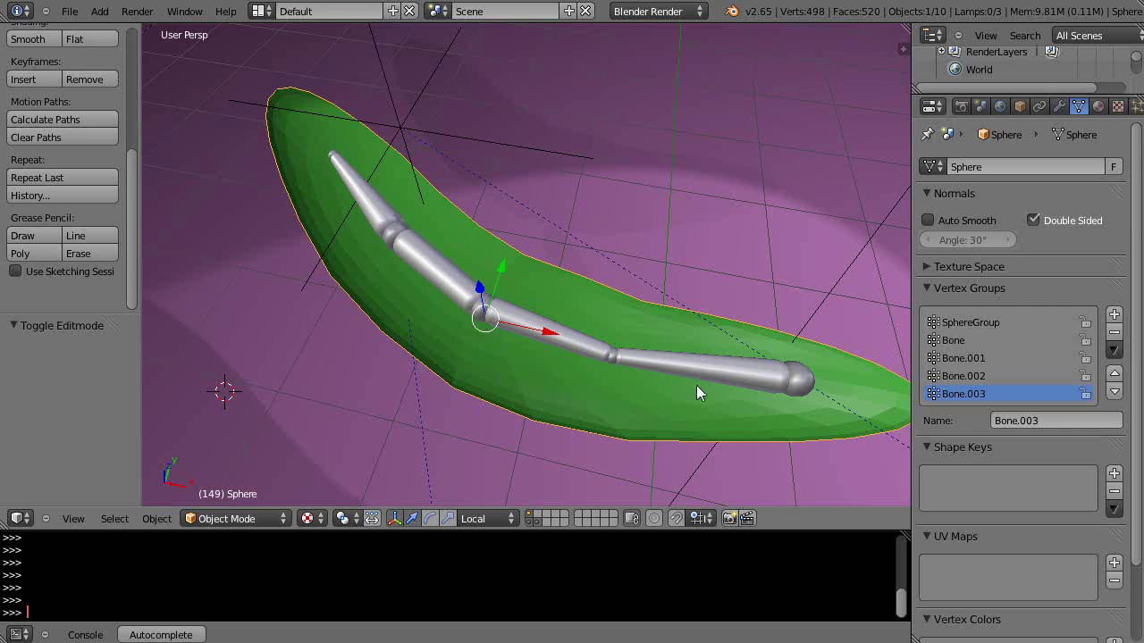
pyautogui.moveTo(685, 418); pyautogui.dragTo(454, 350, button='middle')
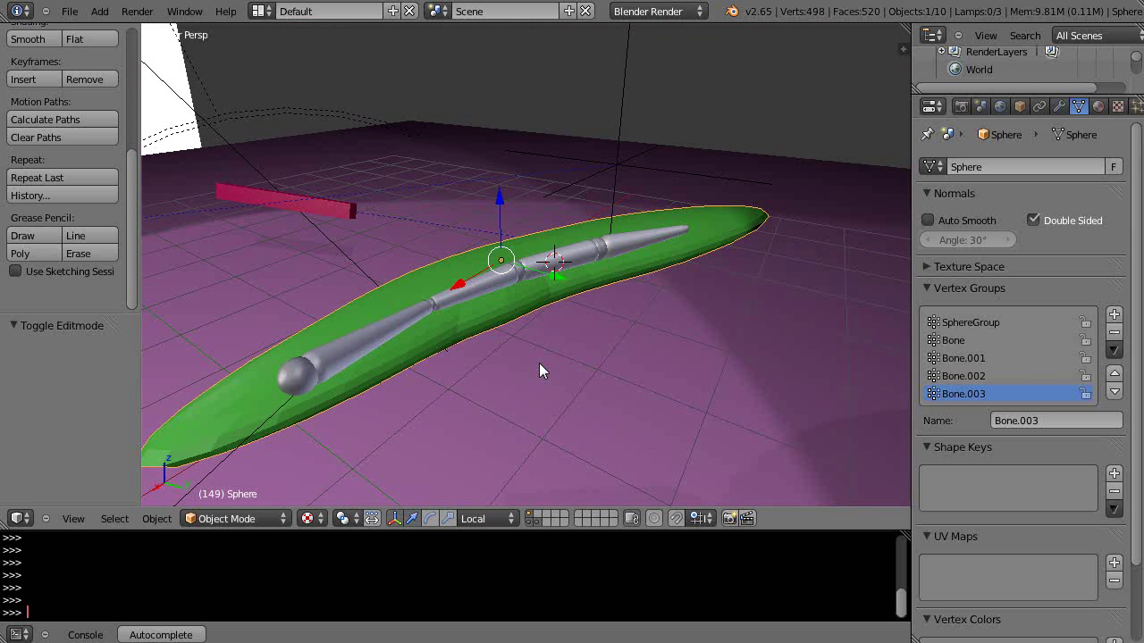